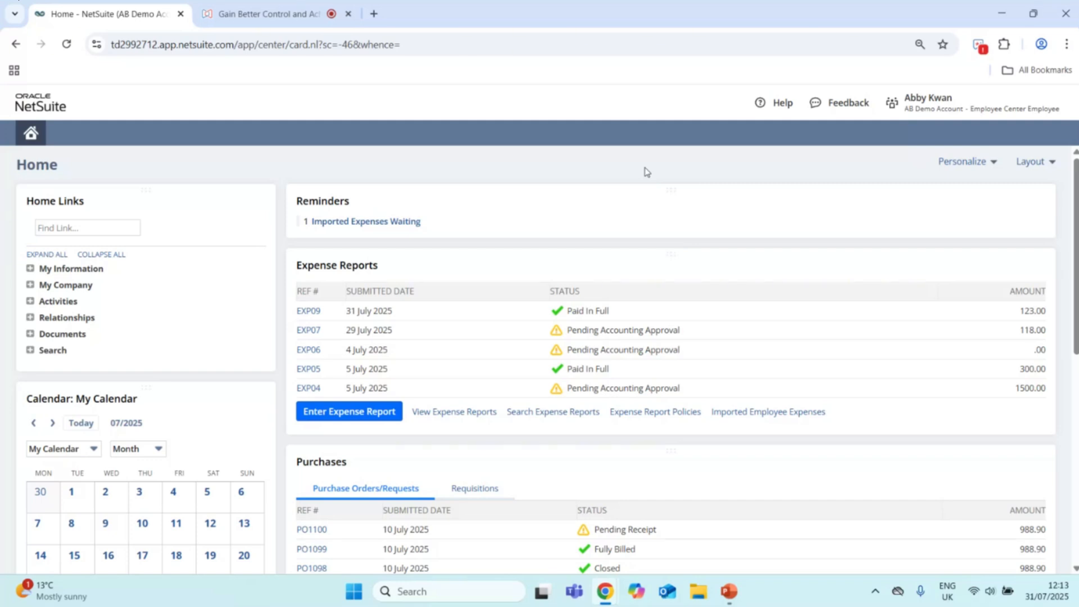
Step: Look over the home dashboard, and open the Meal Allowance policy from the expense report policies for viewing
scroll(655, 177, "down", 1)
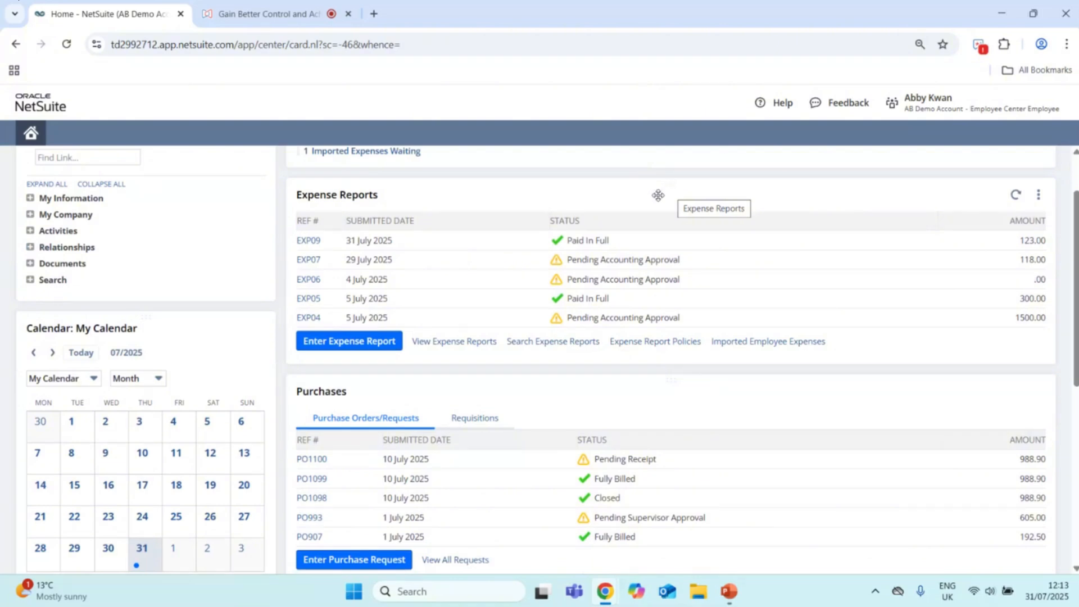
scroll(588, 187, "down", 2)
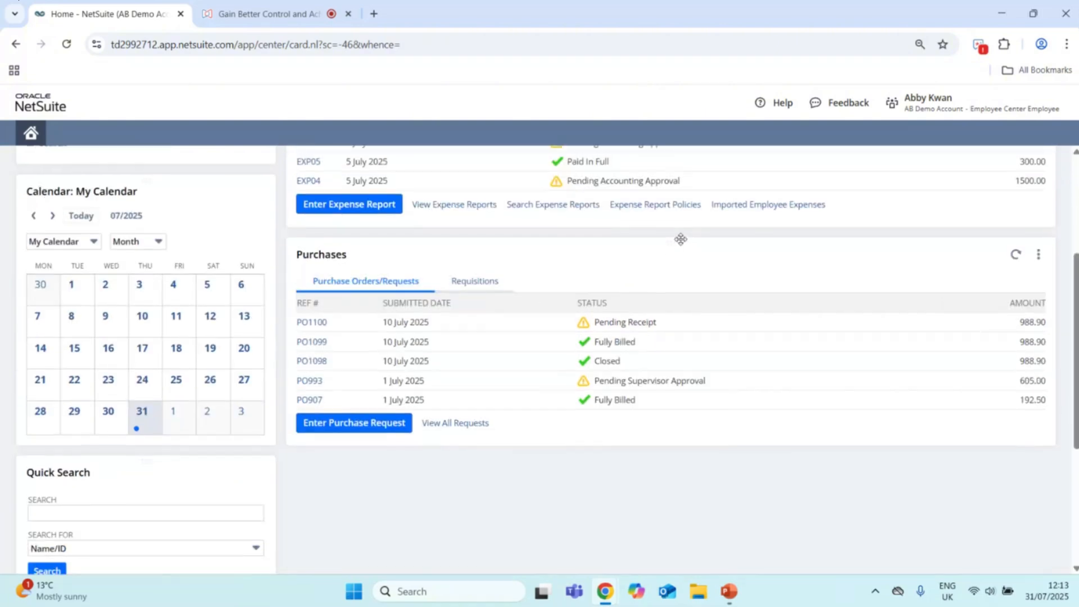
scroll(686, 225, "up", 3)
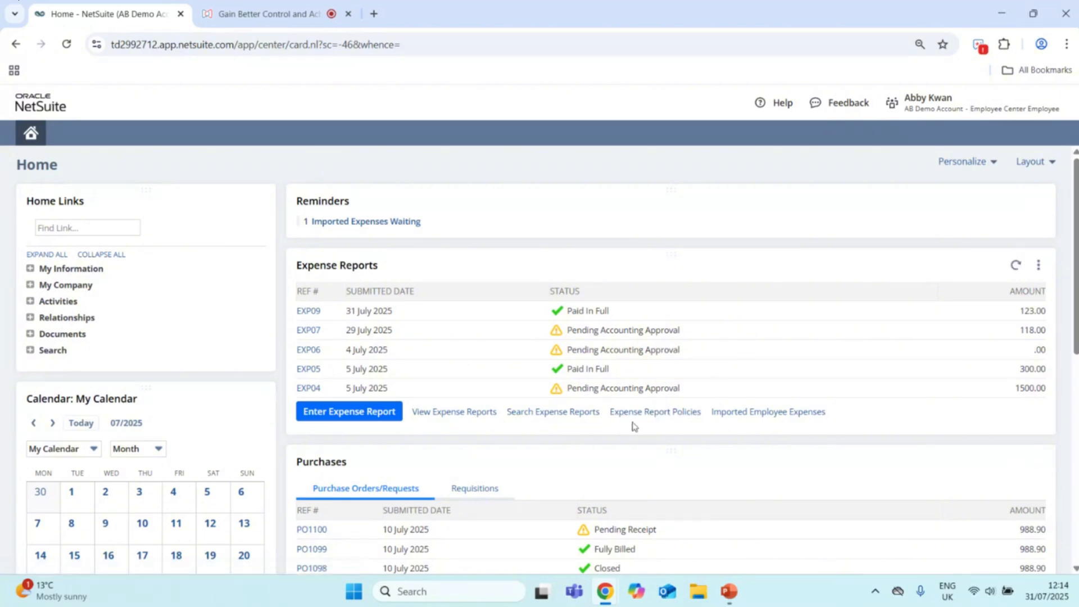
left_click(649, 416)
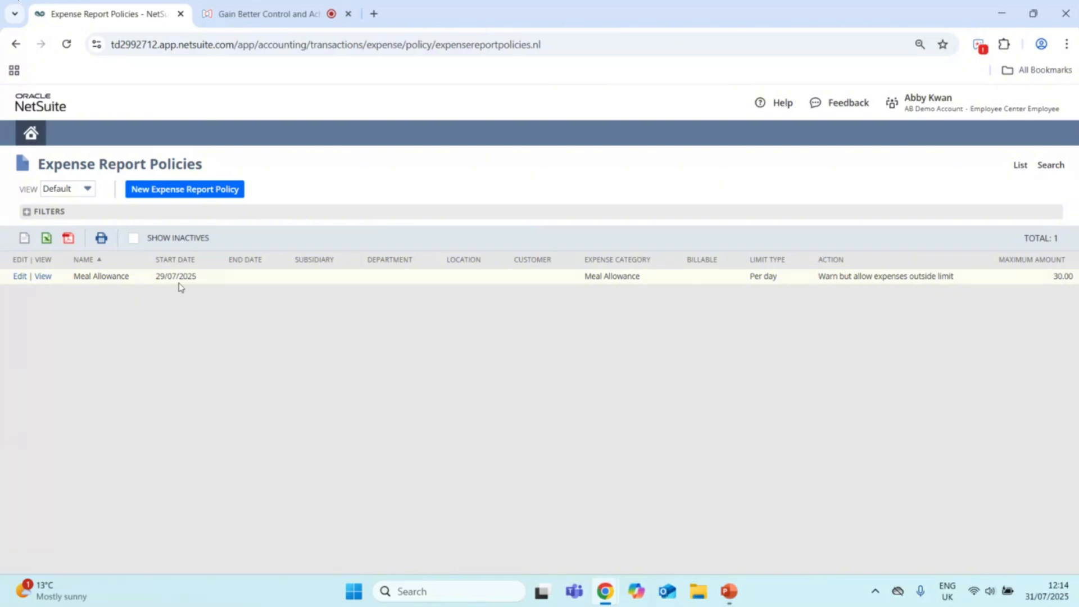
left_click(44, 280)
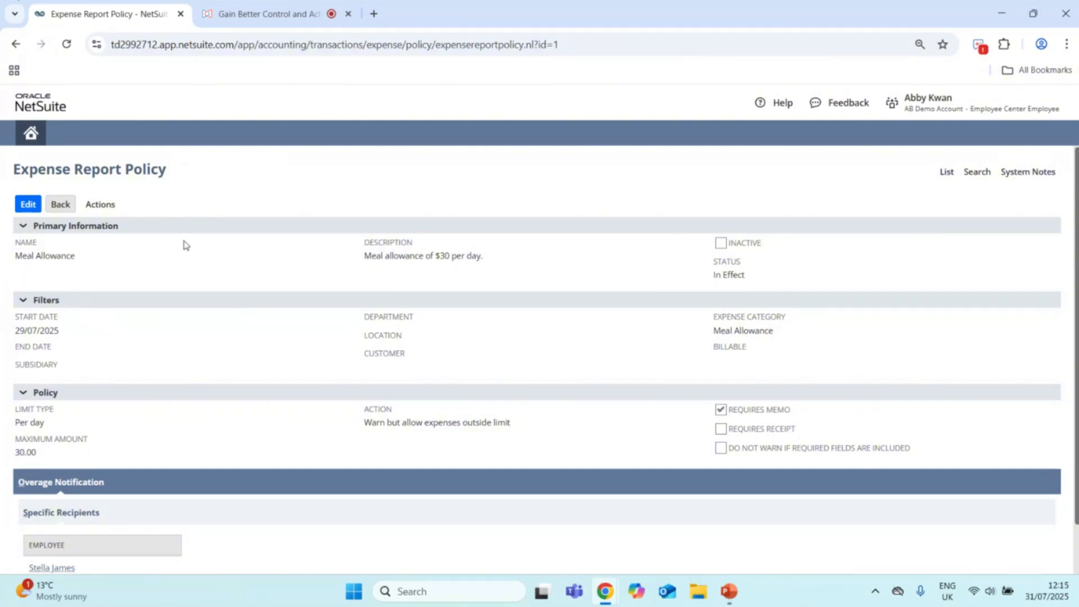
Step: Examine the Meal Allowance policy's filters, limits and overage recipients, and read the field help for Limit Type
scroll(179, 246, "down", 1)
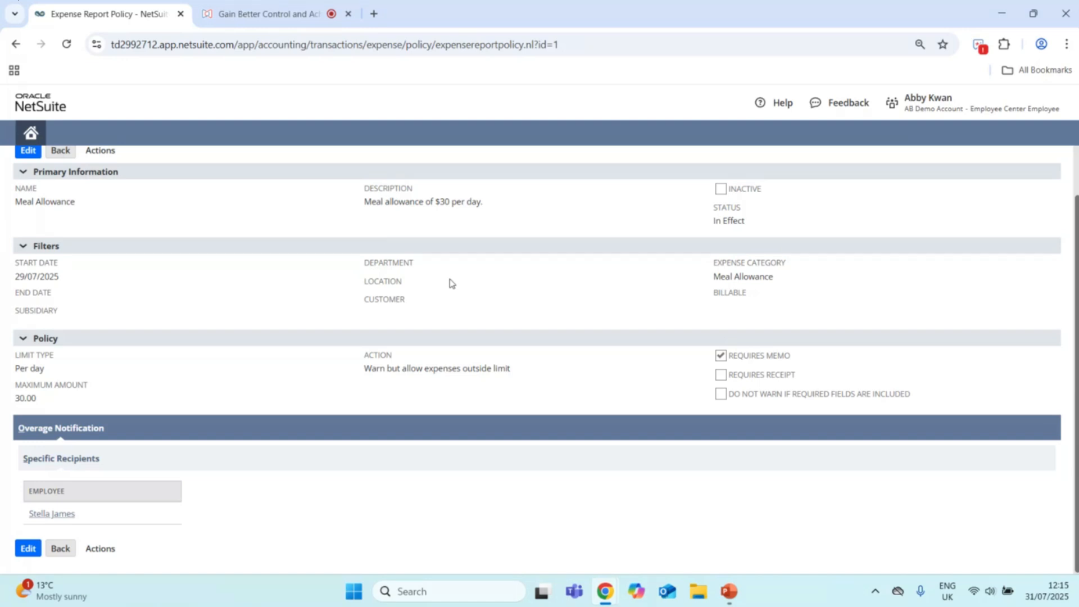
scroll(450, 283, "up", 2)
scroll(450, 283, "down", 1)
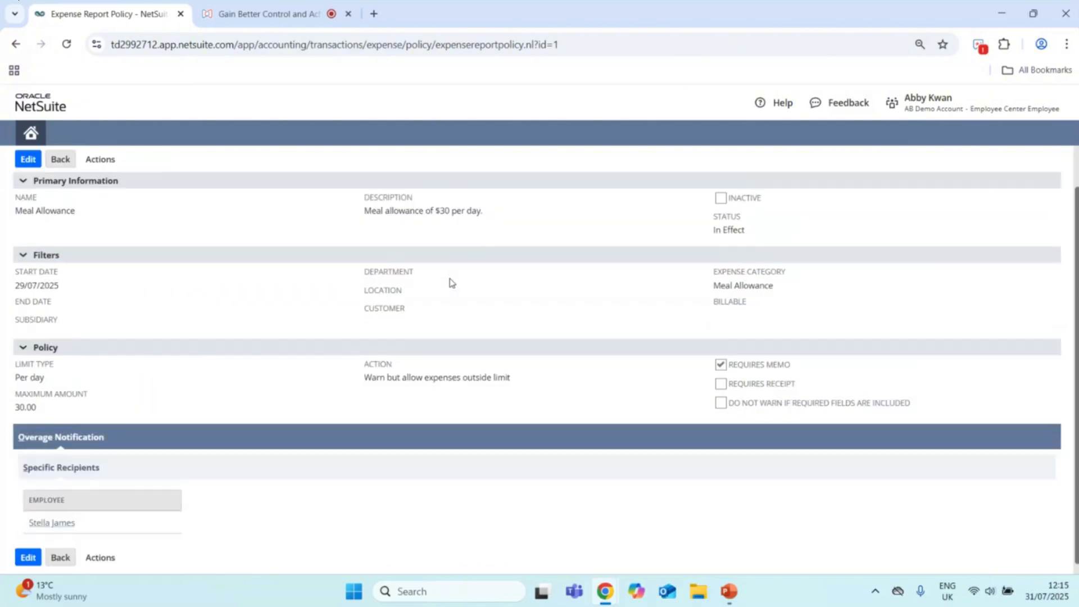
scroll(449, 283, "down", 1)
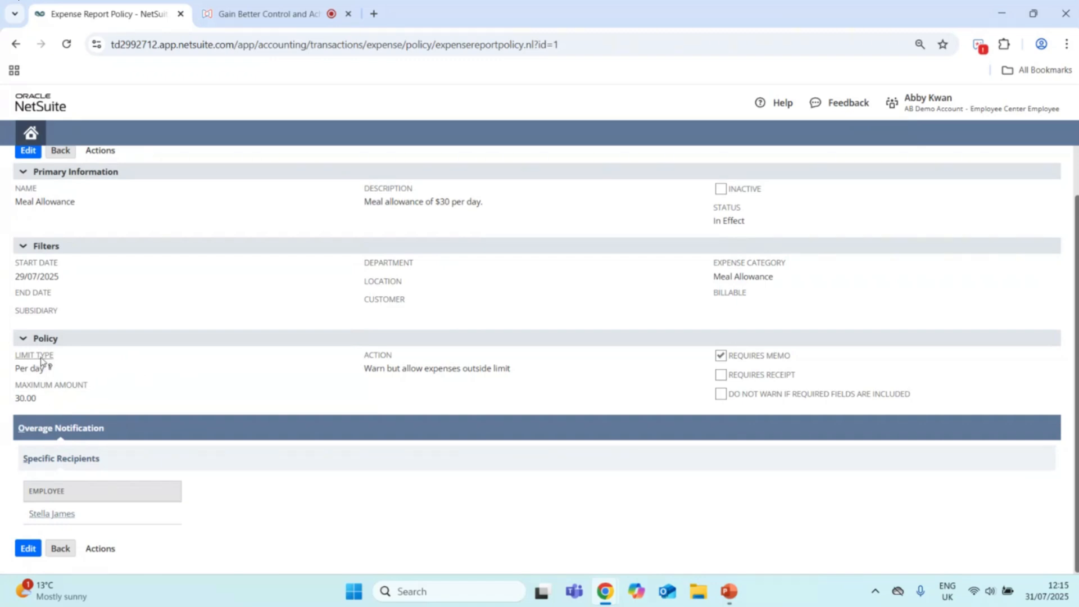
left_click(63, 371)
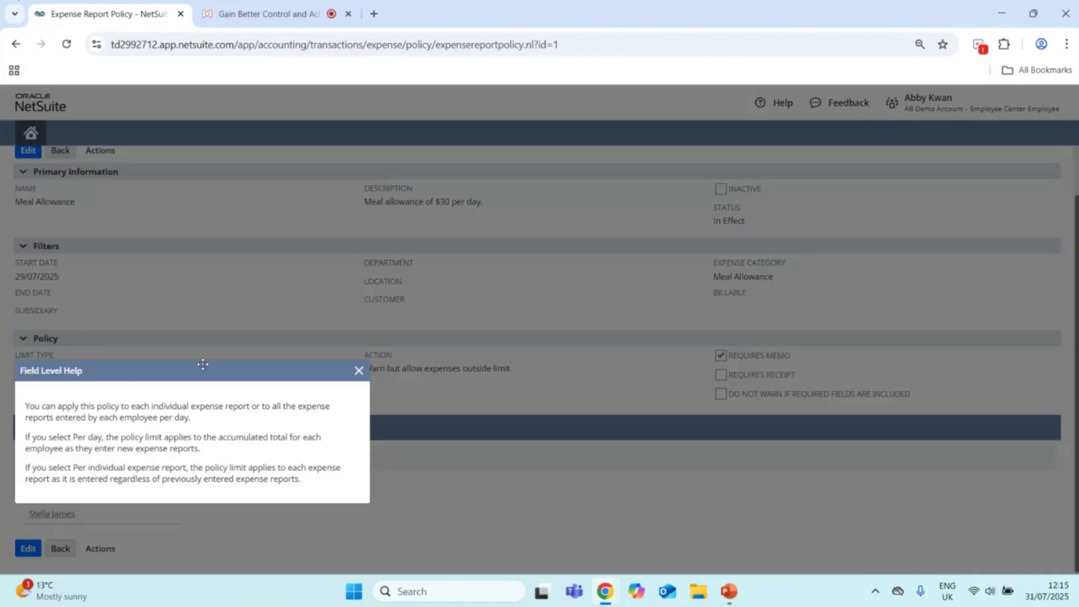
left_click_drag(248, 369, 370, 226)
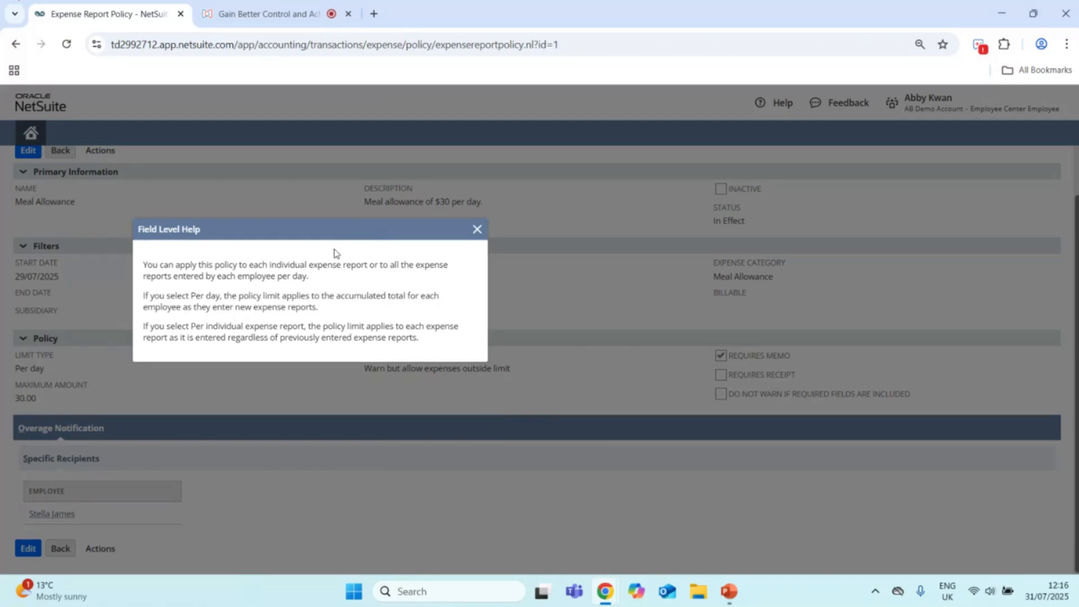
left_click(478, 229)
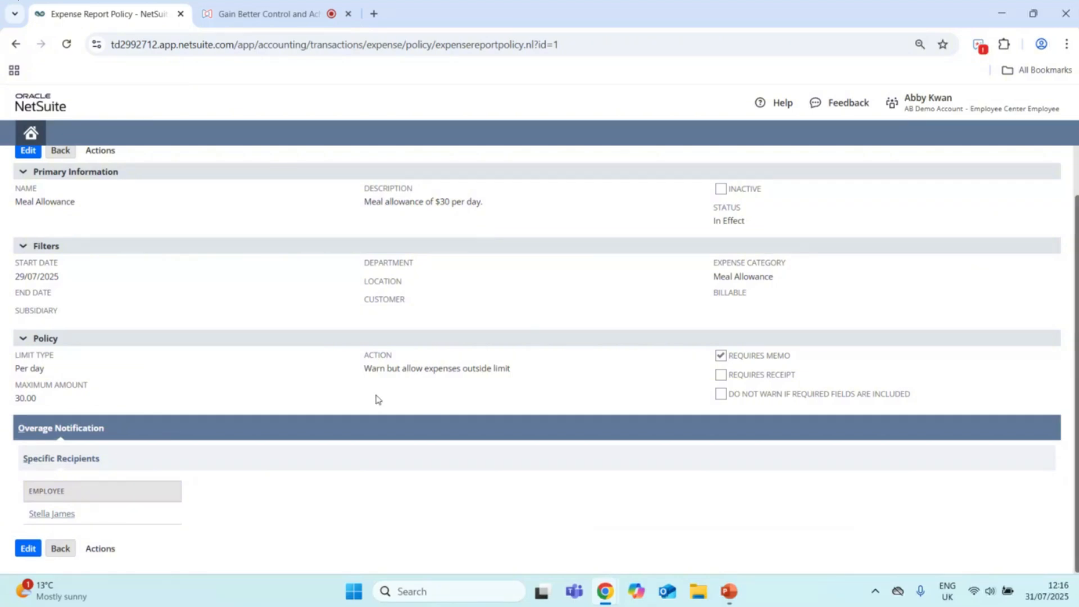
scroll(376, 398, "up", 2)
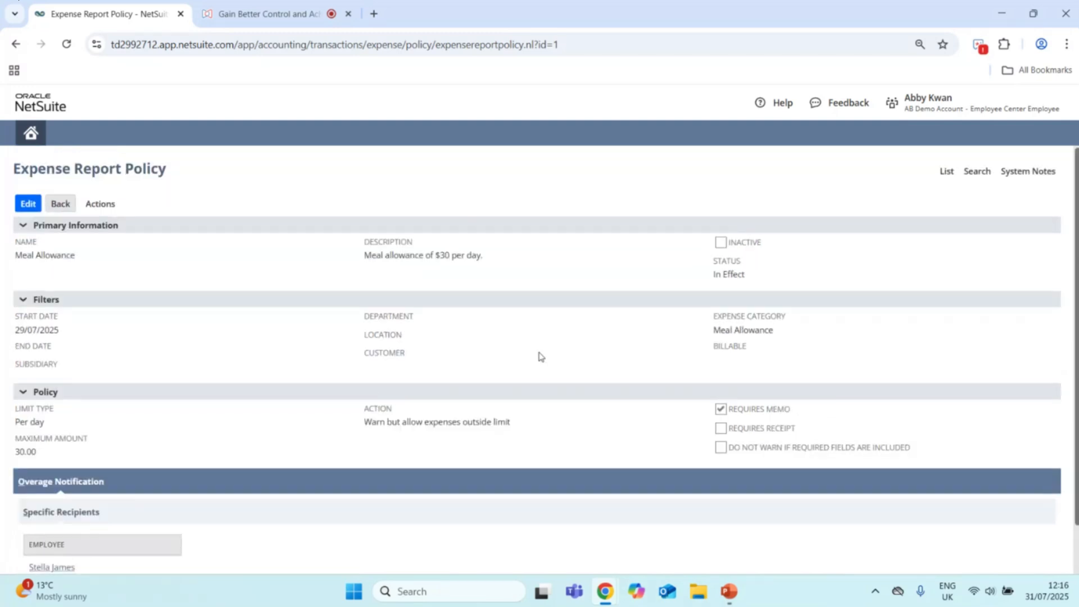
scroll(538, 357, "down", 1)
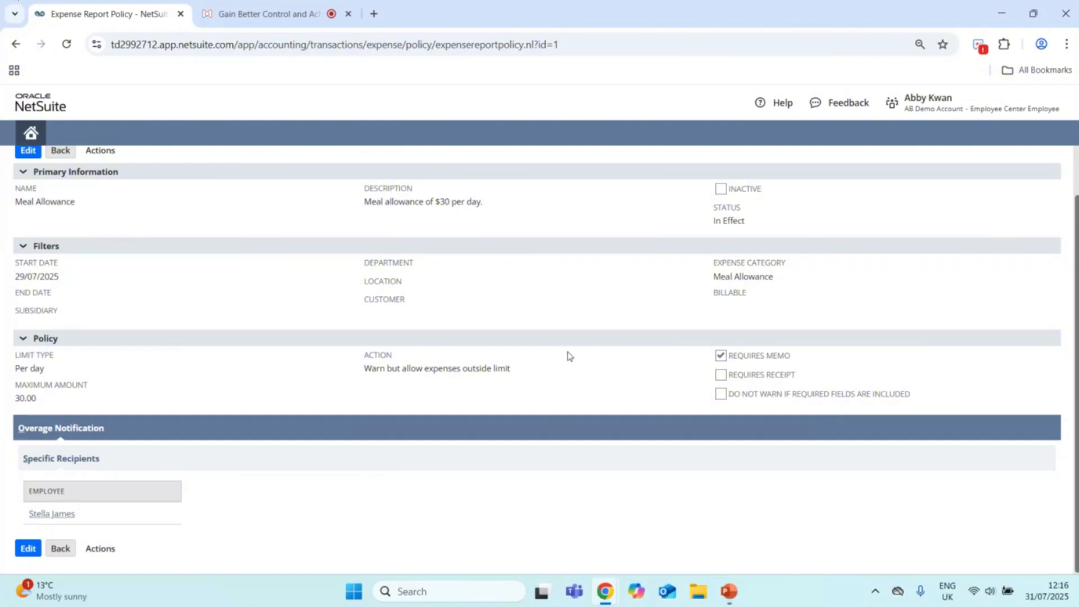
scroll(137, 229, "up", 1)
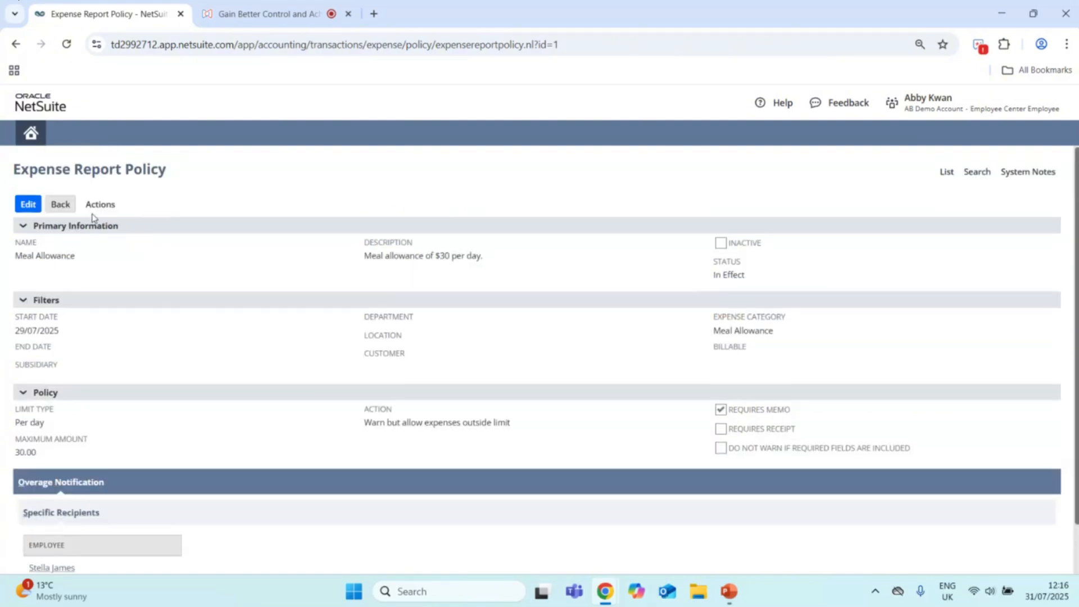
Step: Return to the home dashboard and start a new expense report, looking over its header fields and expense lines
left_click(31, 134)
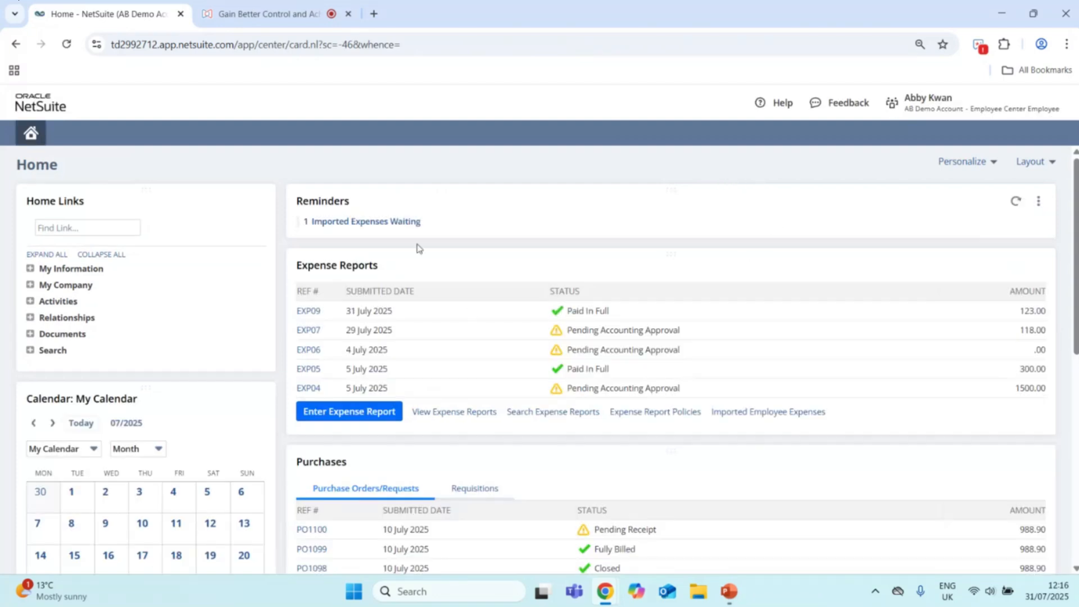
left_click(343, 412)
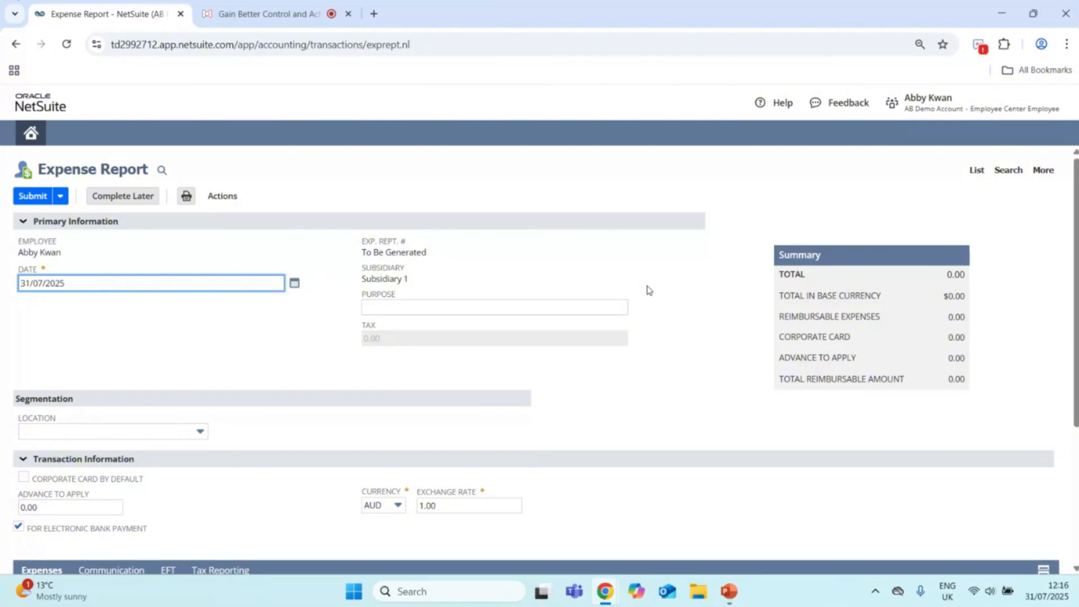
scroll(650, 290, "down", 4)
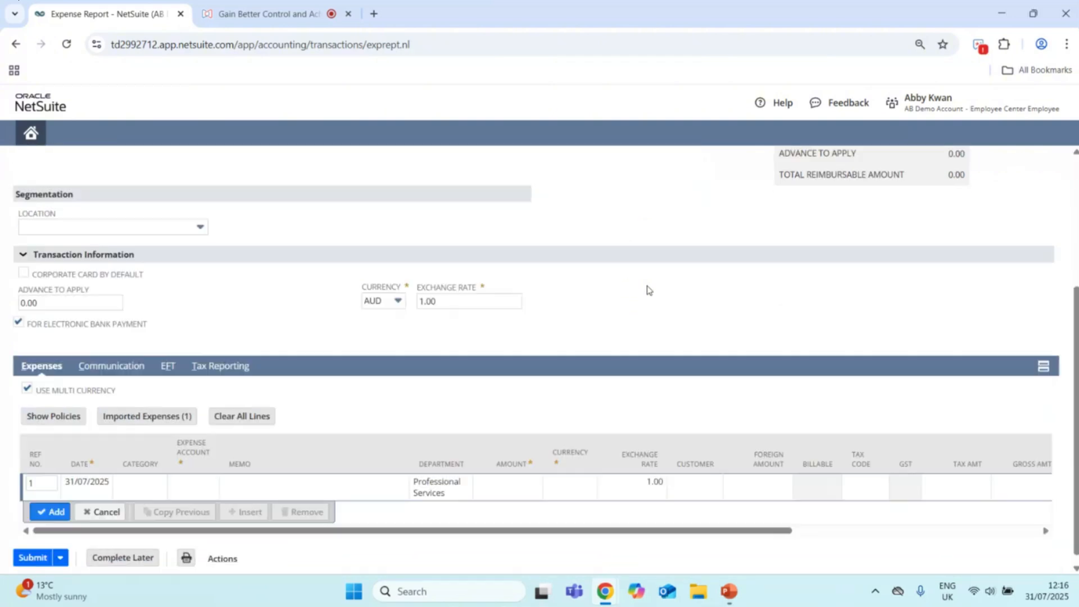
scroll(649, 290, "up", 4)
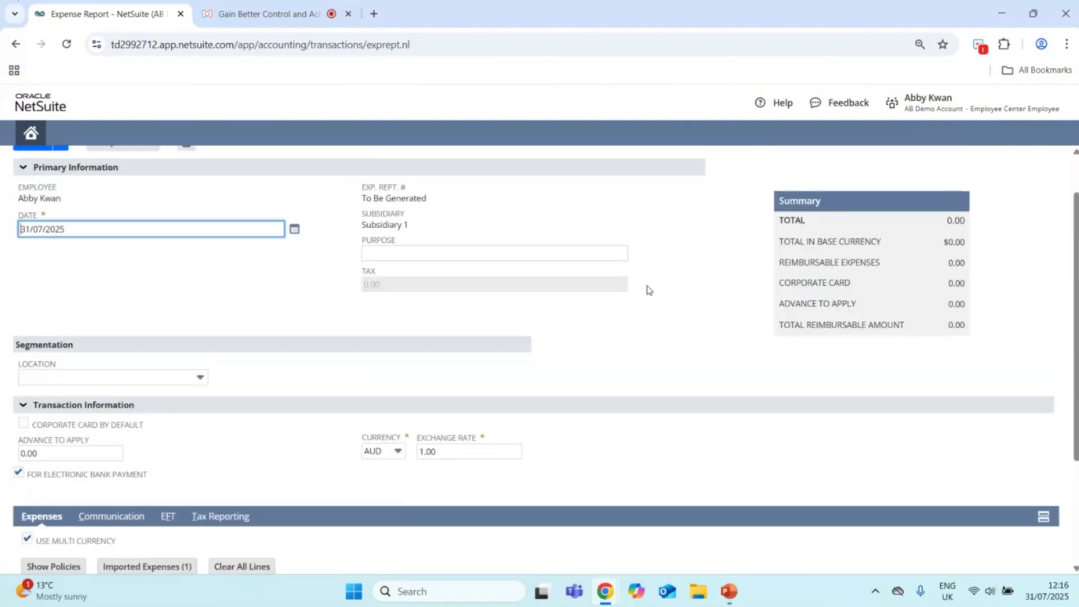
scroll(649, 290, "down", 3)
scroll(648, 291, "down", 1)
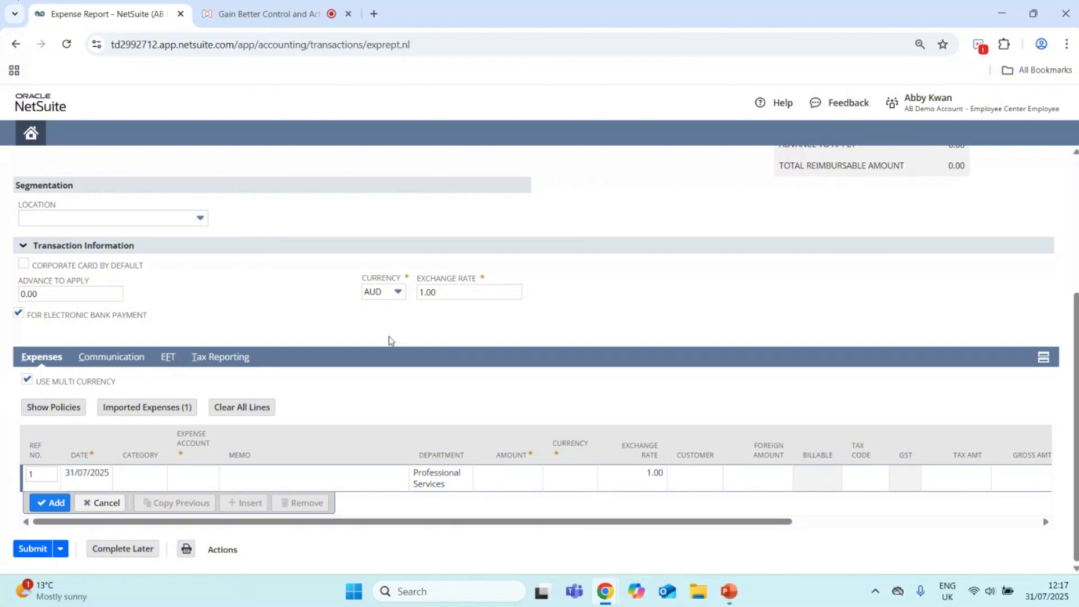
left_click(144, 476)
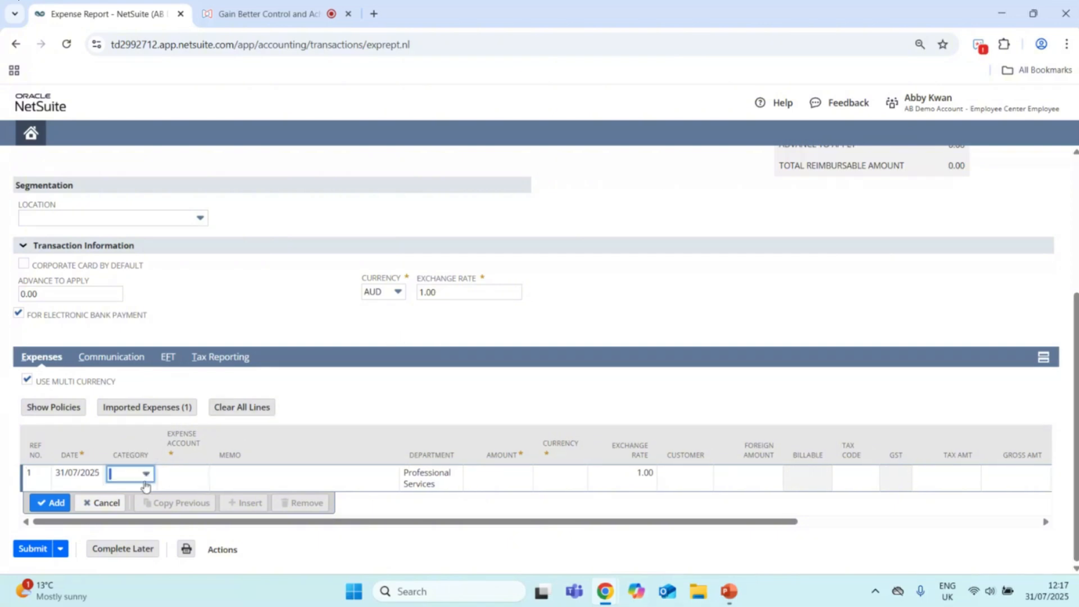
left_click(145, 476)
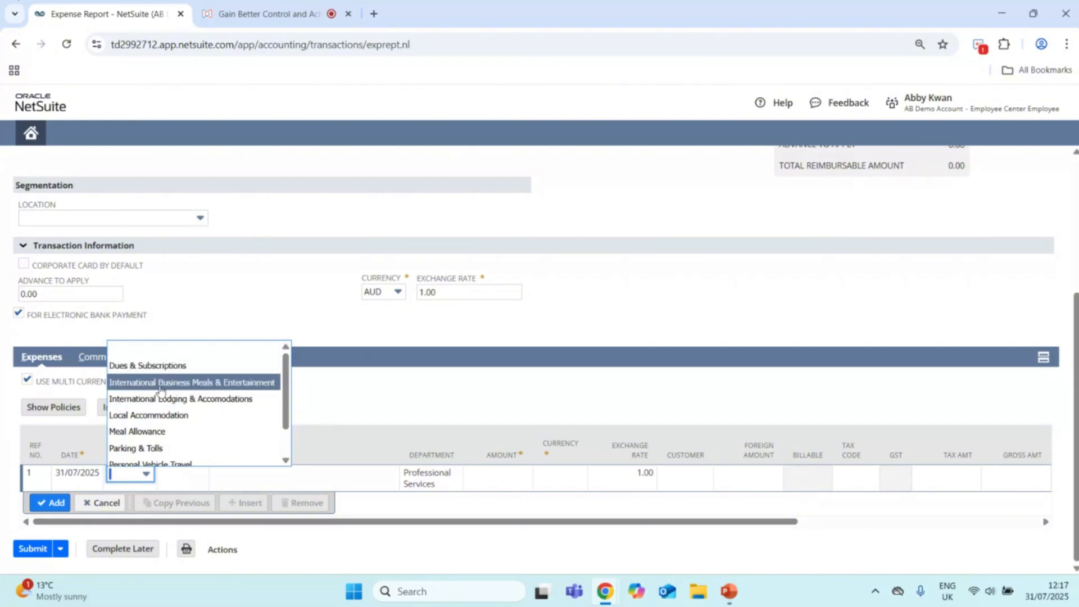
left_click(235, 305)
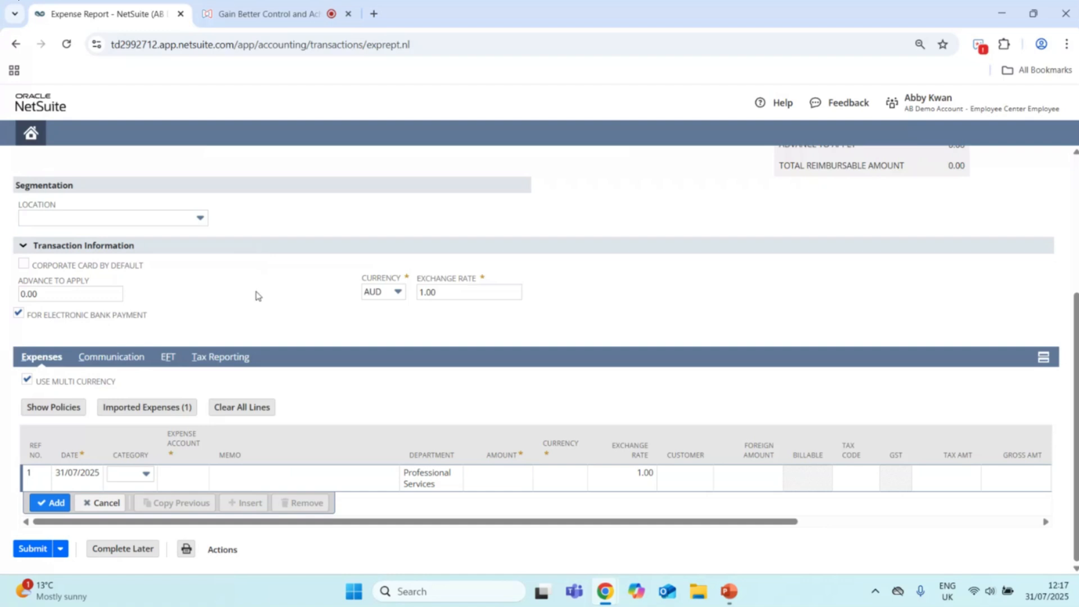
Step: Set the category of the first expense line to Meal Allowance
left_click(129, 474)
left_click(146, 474)
scroll(166, 397, "down", 2)
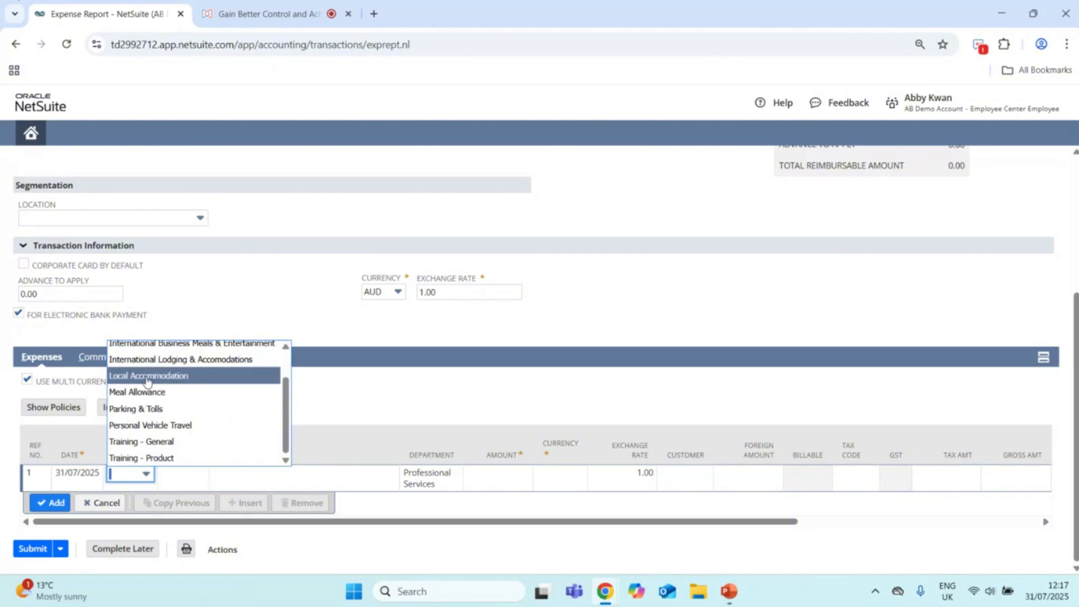
left_click(148, 394)
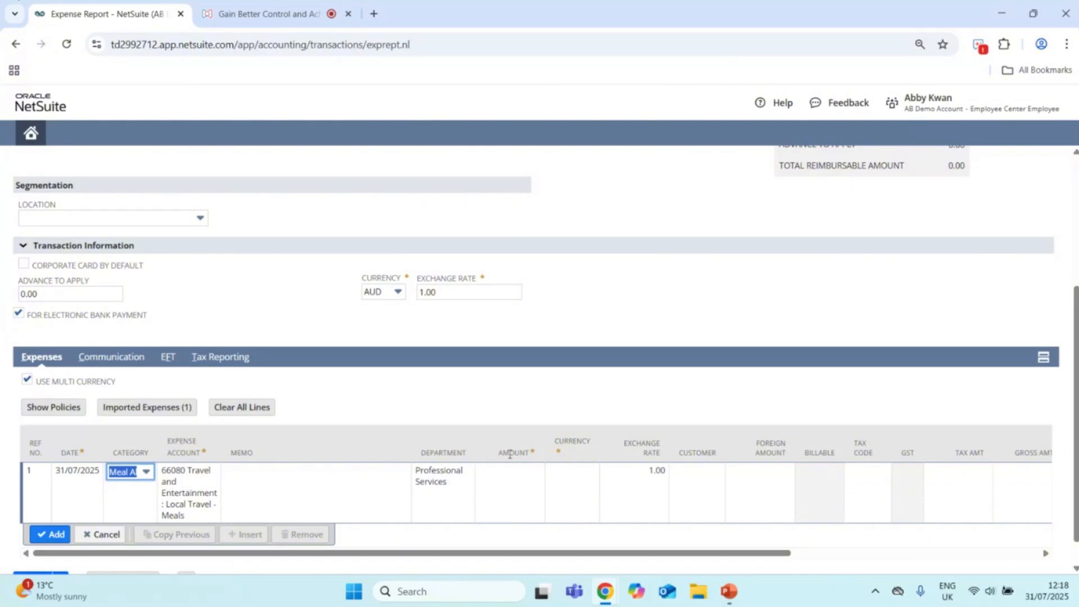
Step: Set the meal allowance line's amount to 35 and its currency to AUD
left_click(513, 475)
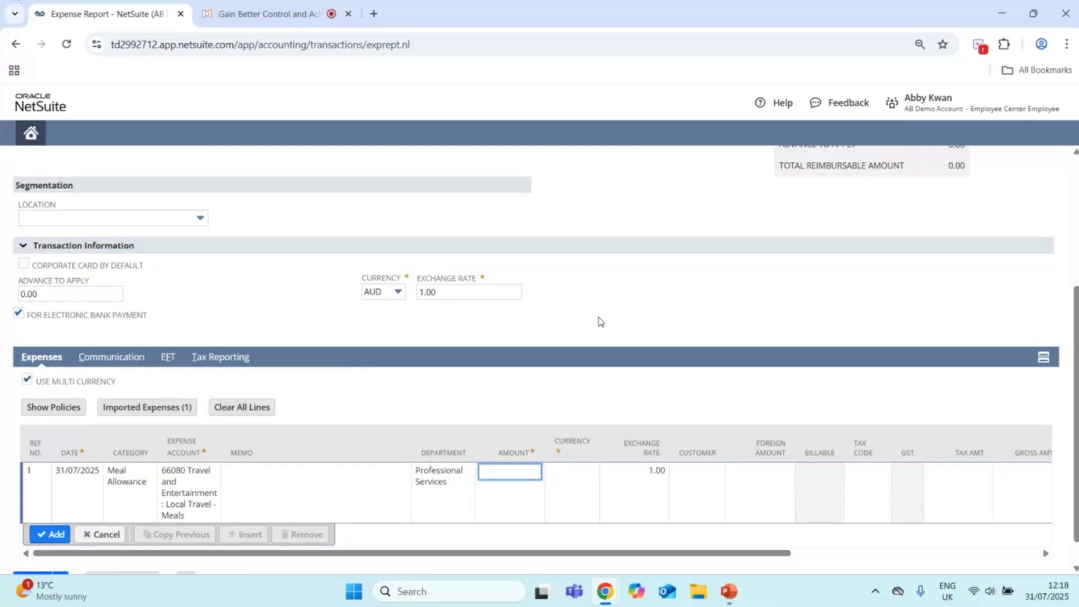
type("35")
key("Tab")
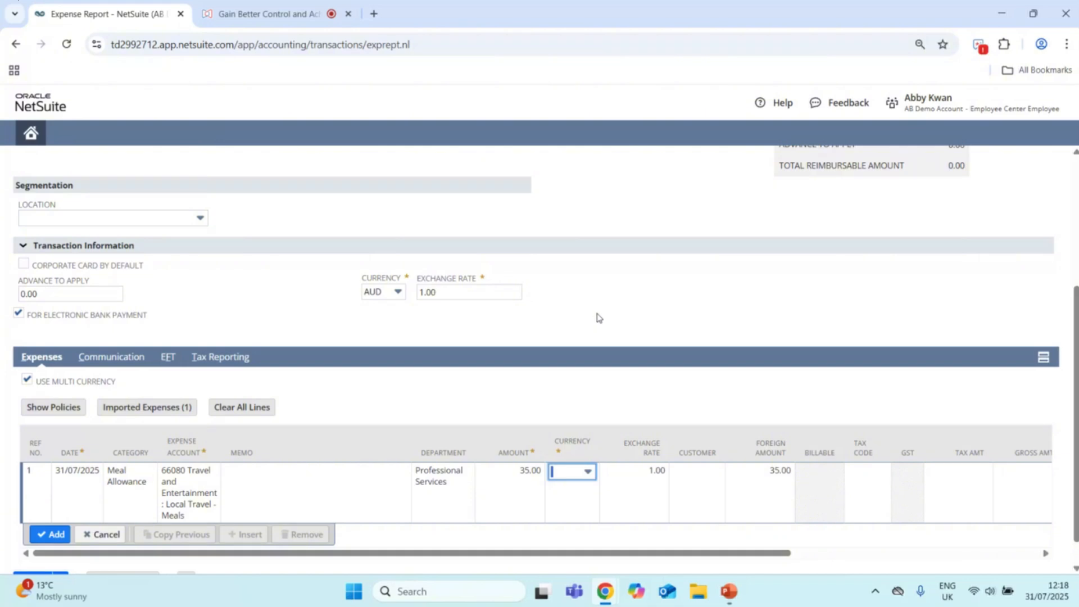
left_click(587, 474)
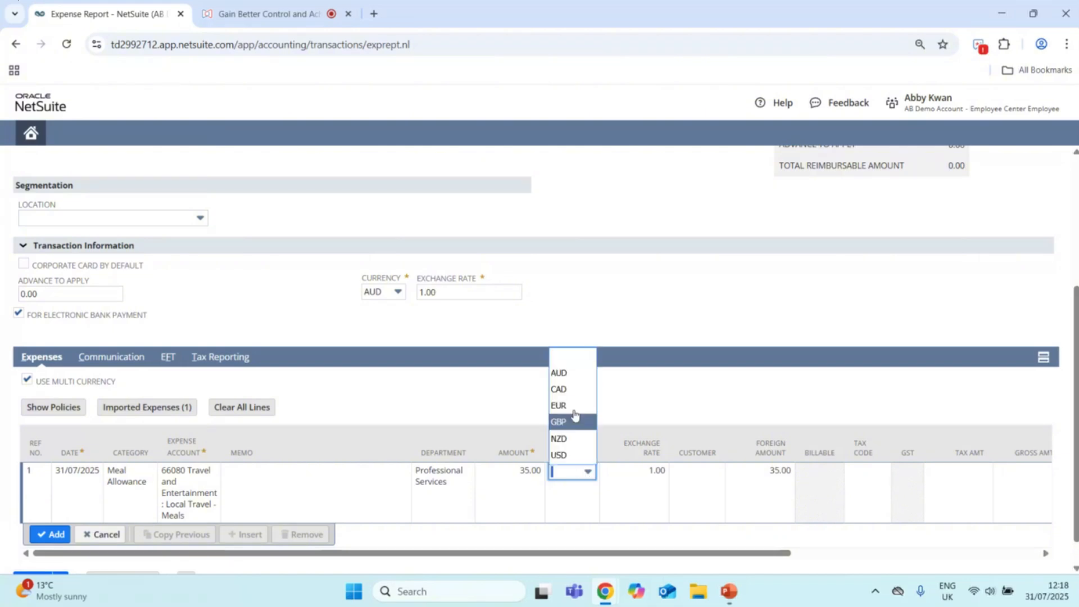
left_click(573, 374)
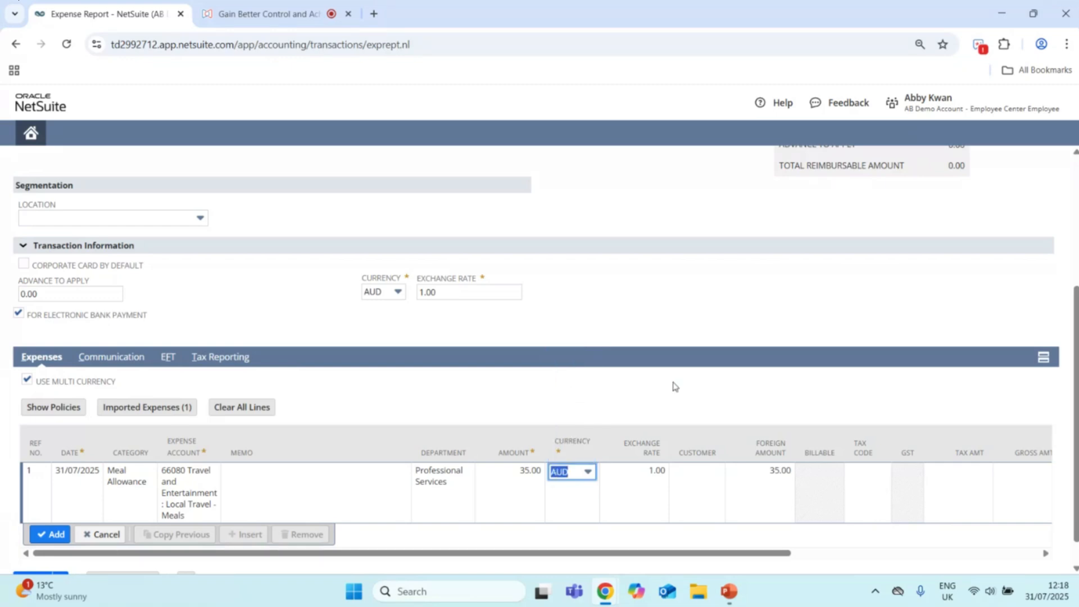
Step: Mark the meal allowance line as having a receipt, without attaching a file, and add the line to the report
key("Tab")
key("Tab")
key("Tab")
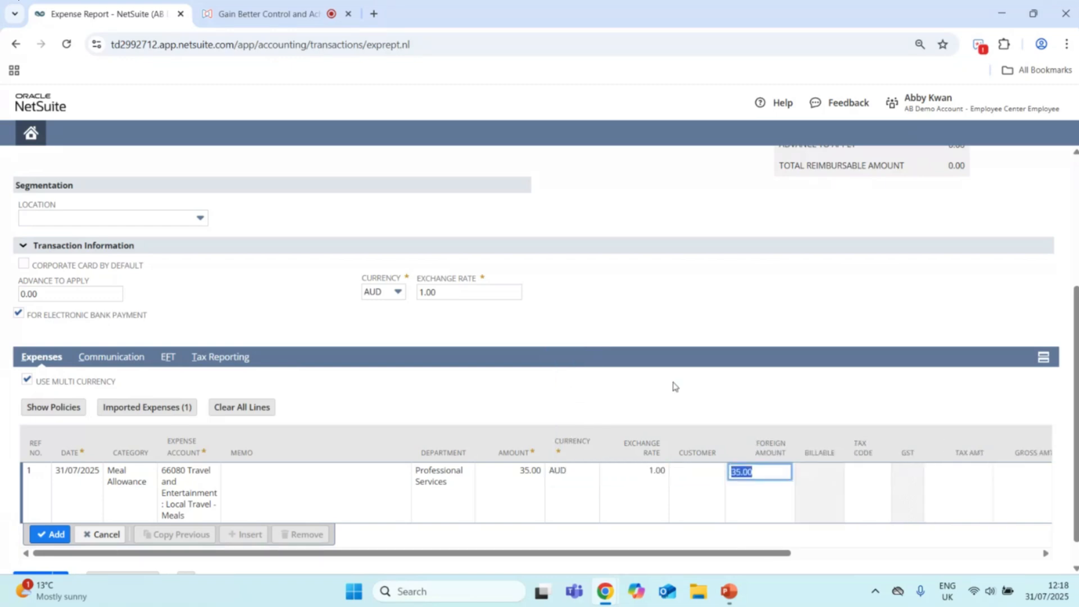
key("Tab")
key("Tab")
key("Tab")
key("Tab")
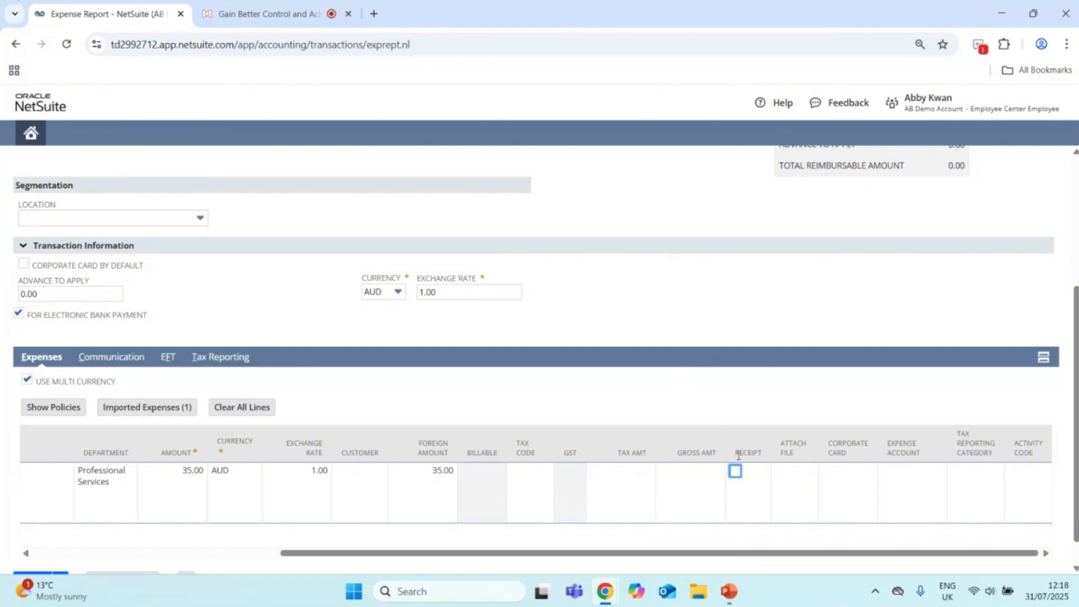
left_click(735, 473)
left_click(787, 479)
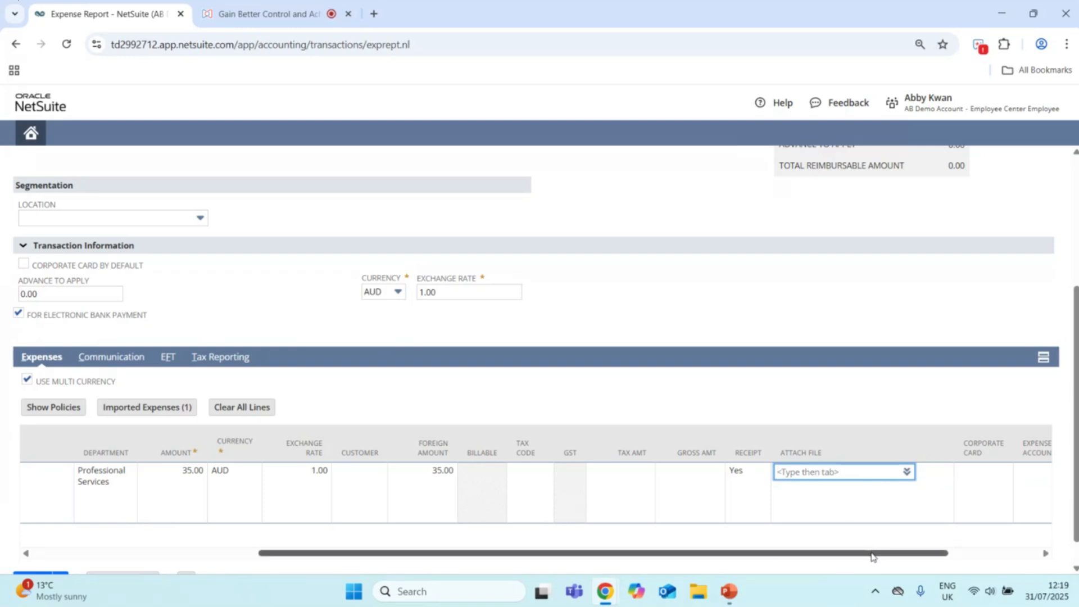
left_click_drag(873, 557, 606, 558)
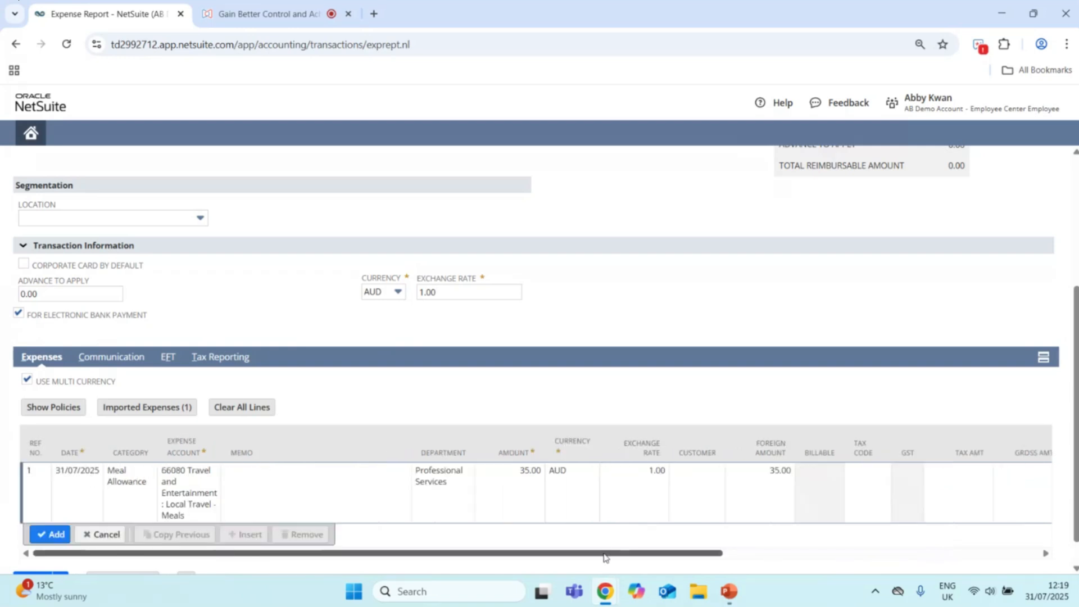
left_click(54, 535)
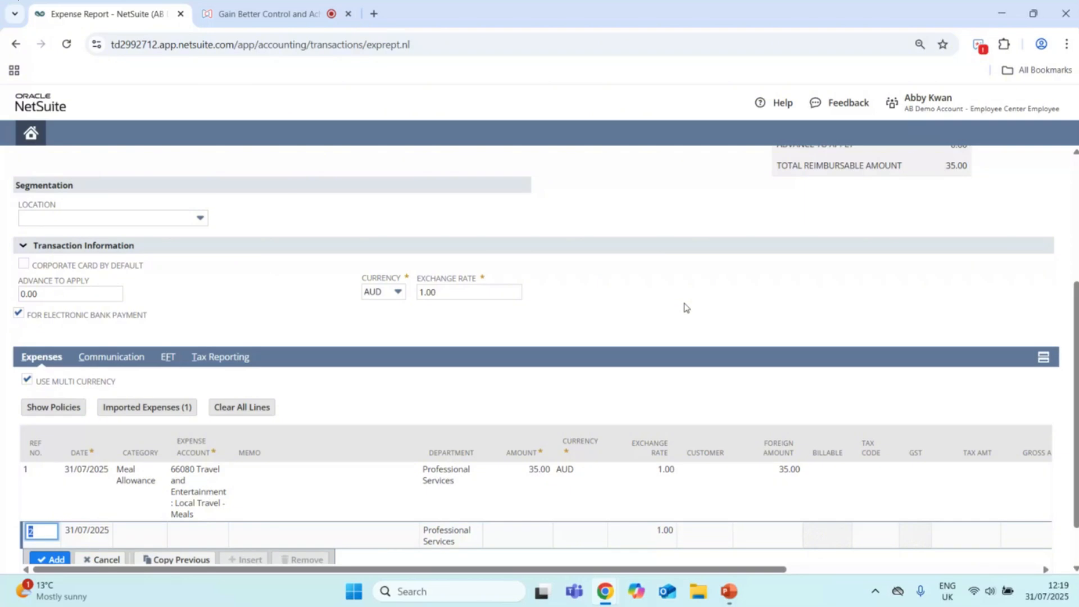
Step: Set the category of the second expense line to Personal Vehicle Travel
scroll(630, 281, "down", 1)
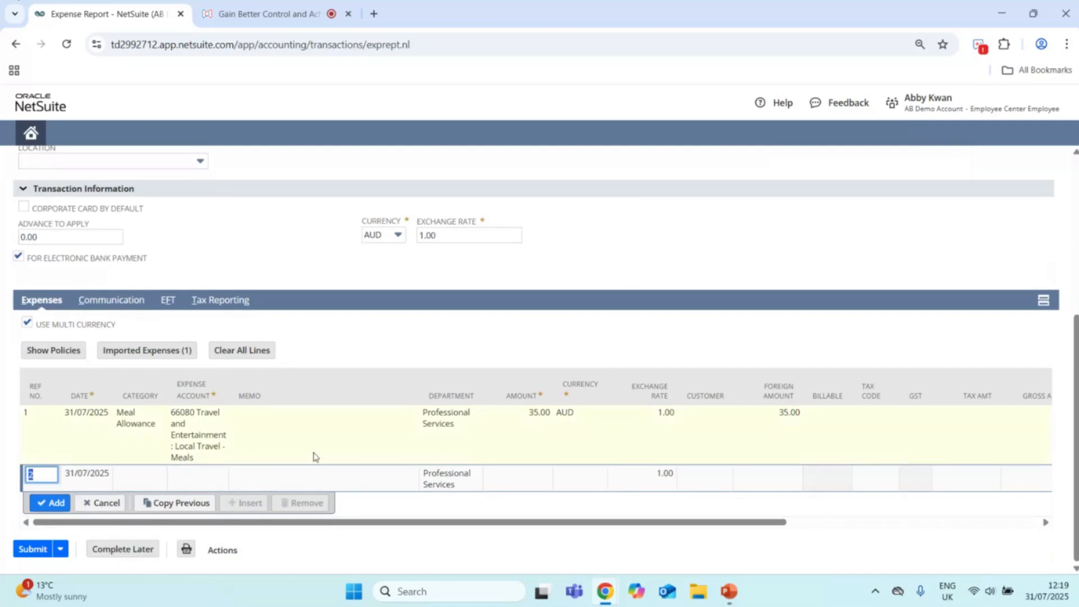
left_click(135, 475)
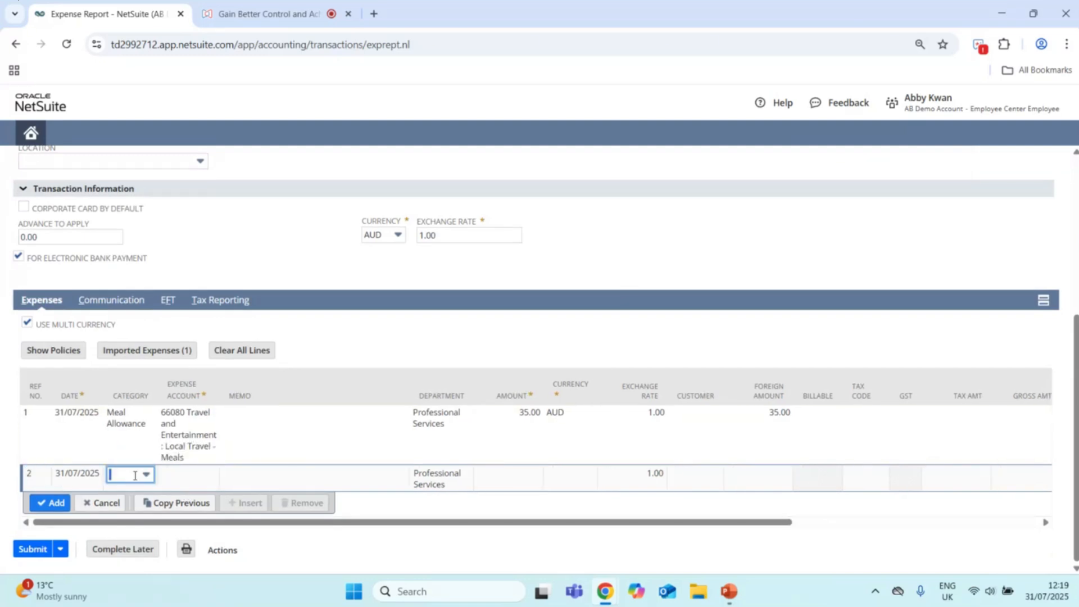
left_click(146, 475)
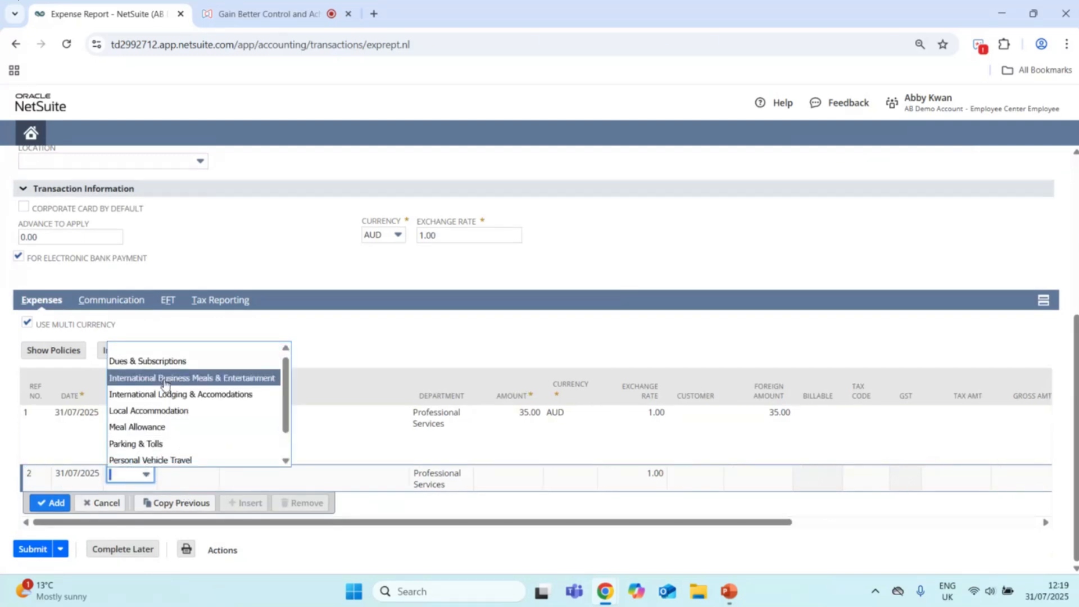
scroll(160, 394, "down", 1)
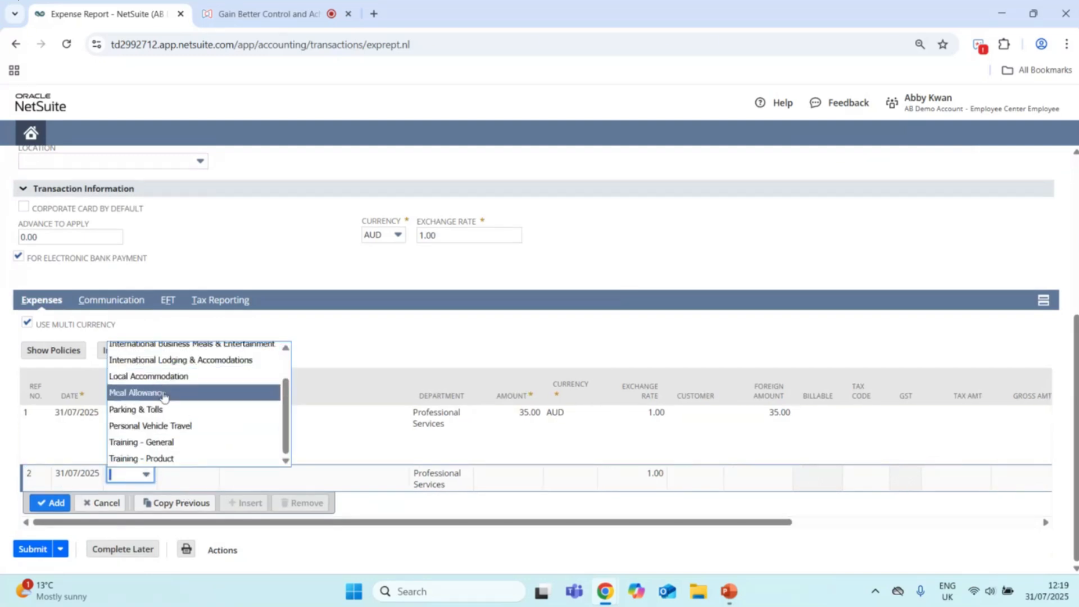
left_click(155, 427)
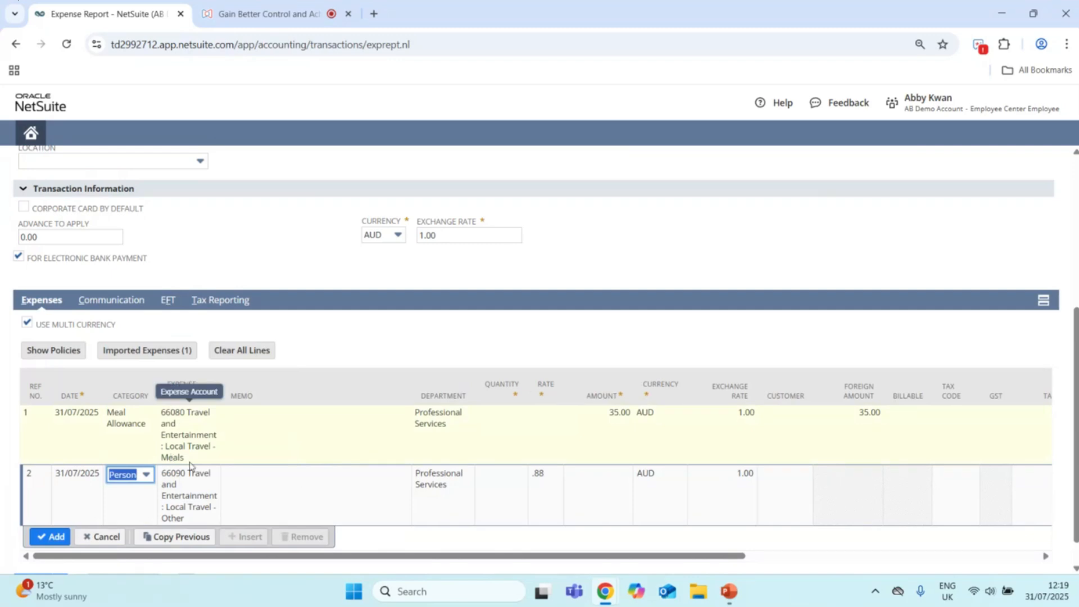
Step: Enter a quantity of 100 for the personal vehicle travel line and add the line to the report
left_click(501, 488)
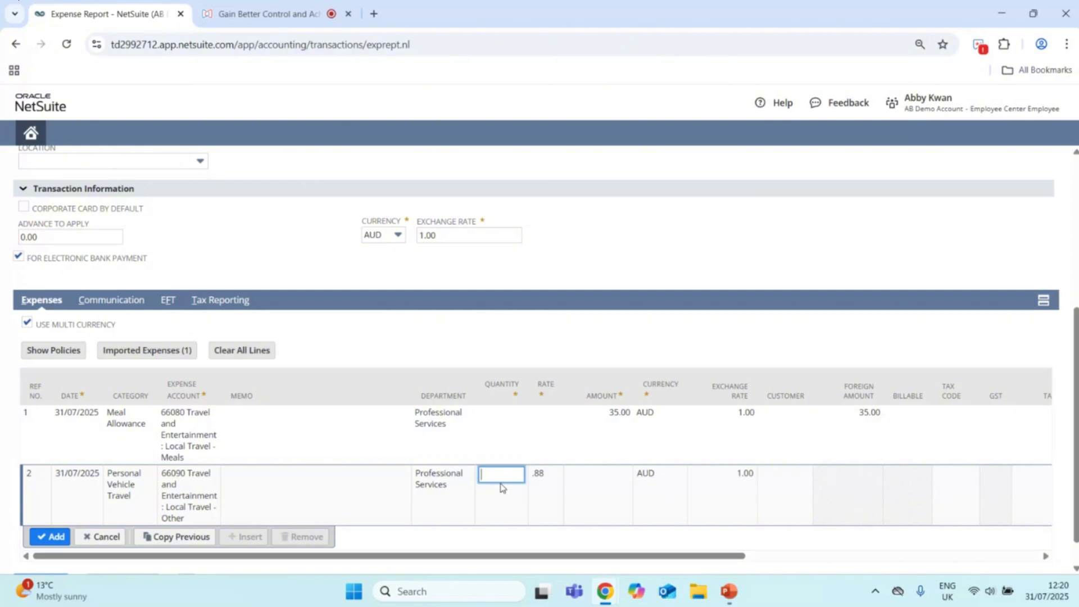
type("100")
key("Tab")
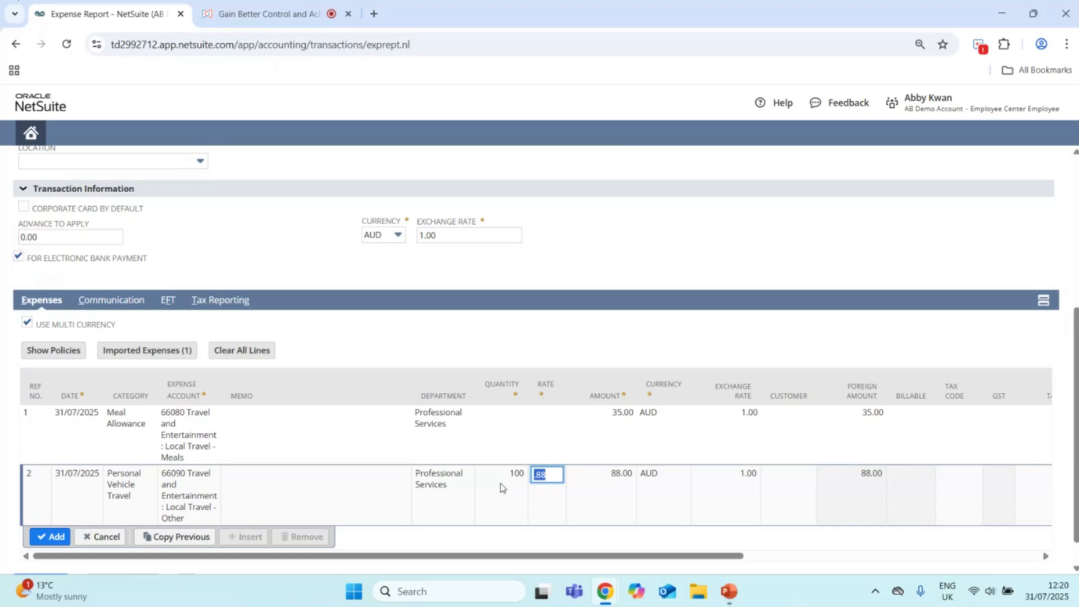
scroll(515, 438, "down", 1)
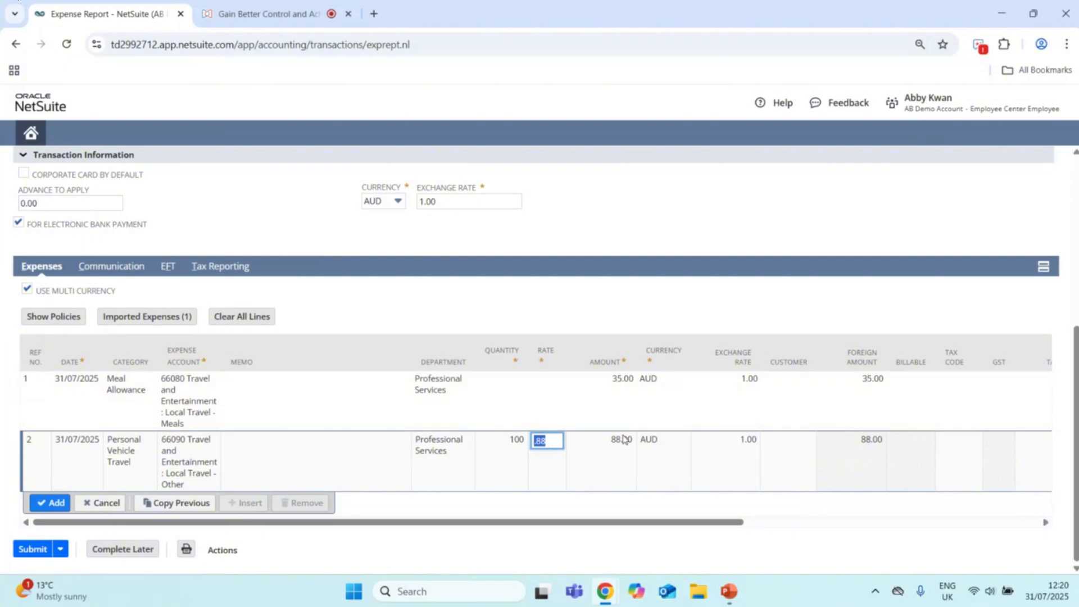
left_click(49, 506)
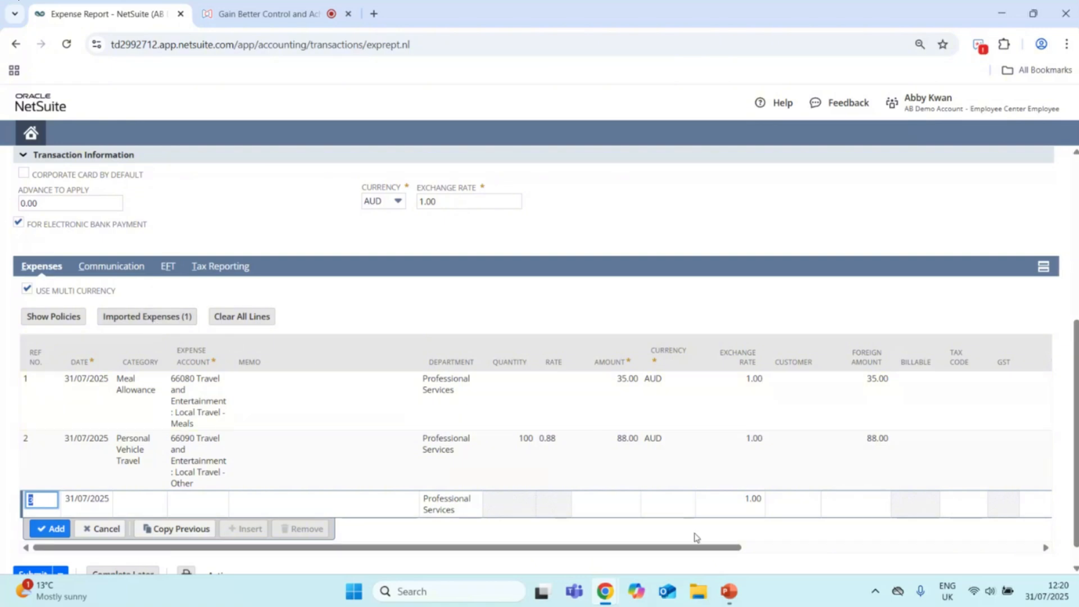
Step: Check the columns of both expense lines and try to submit the expense report
left_click_drag(718, 550, 1029, 550)
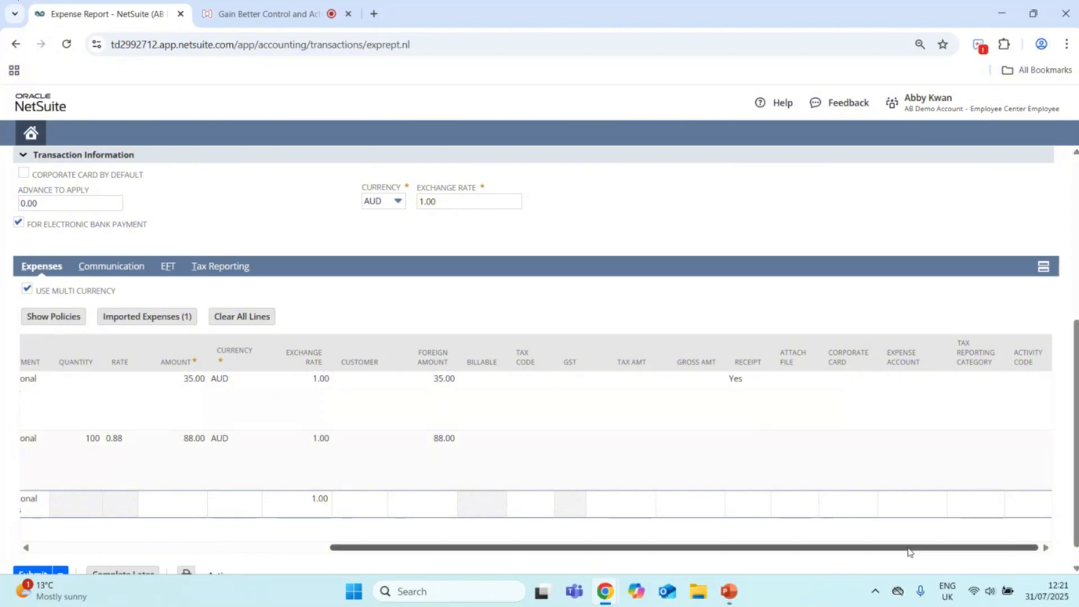
left_click_drag(909, 553, 417, 535)
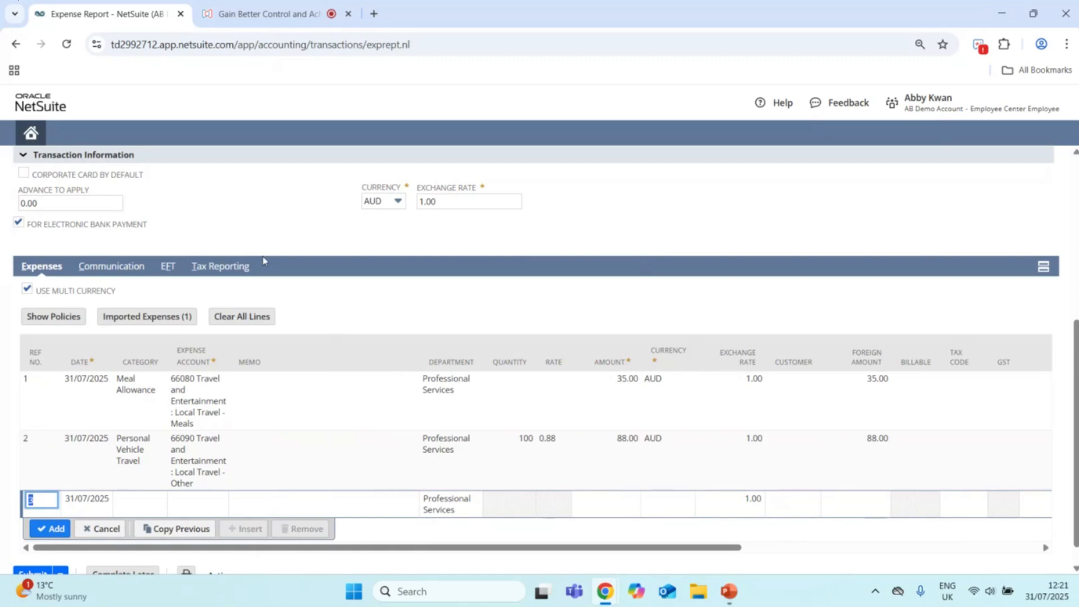
scroll(267, 246, "down", 1)
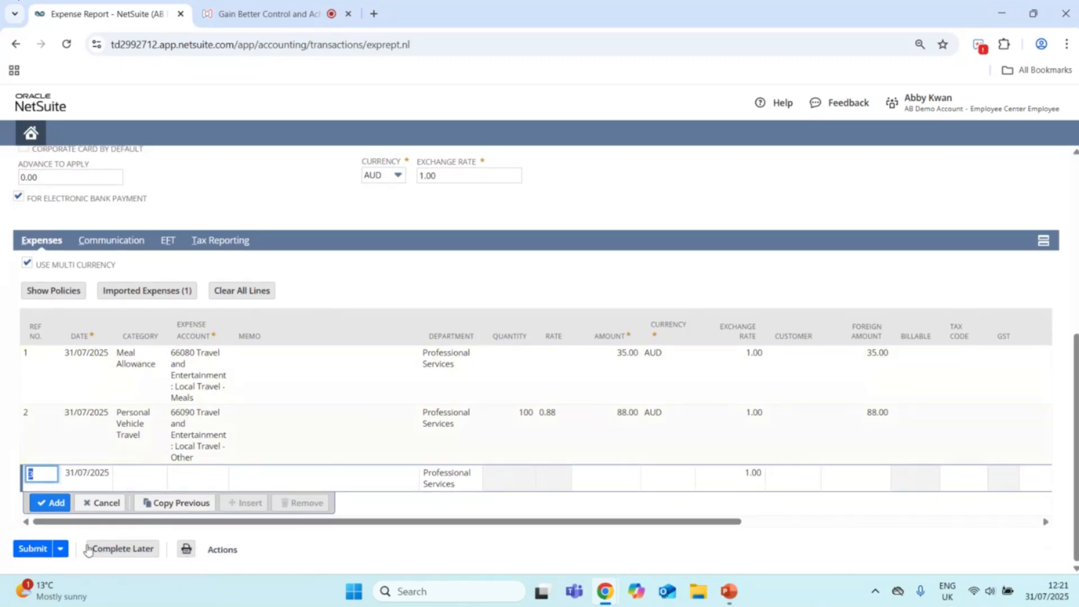
left_click(32, 549)
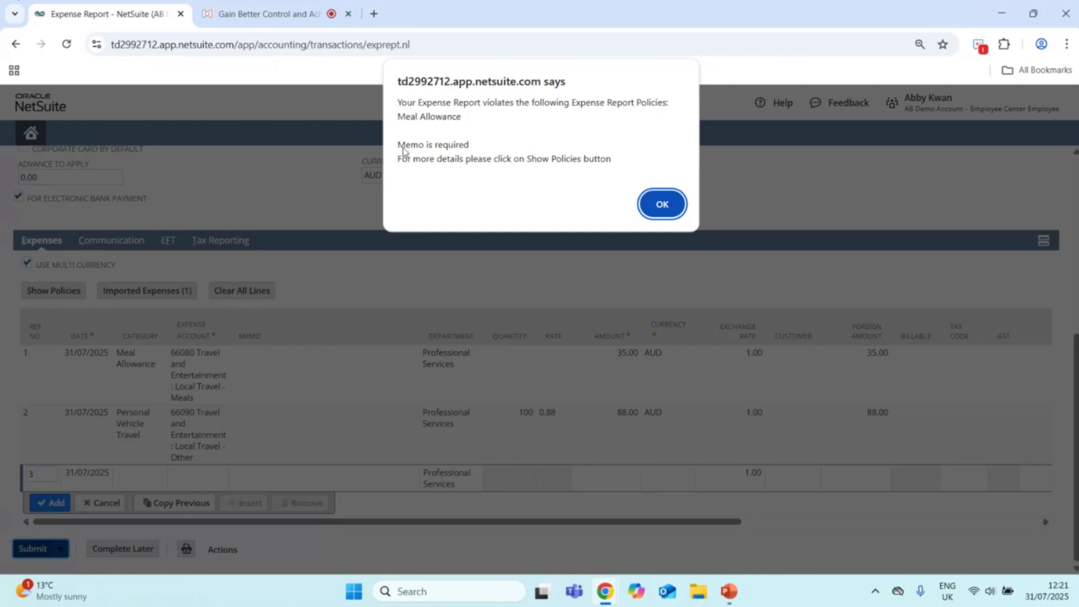
left_click(656, 209)
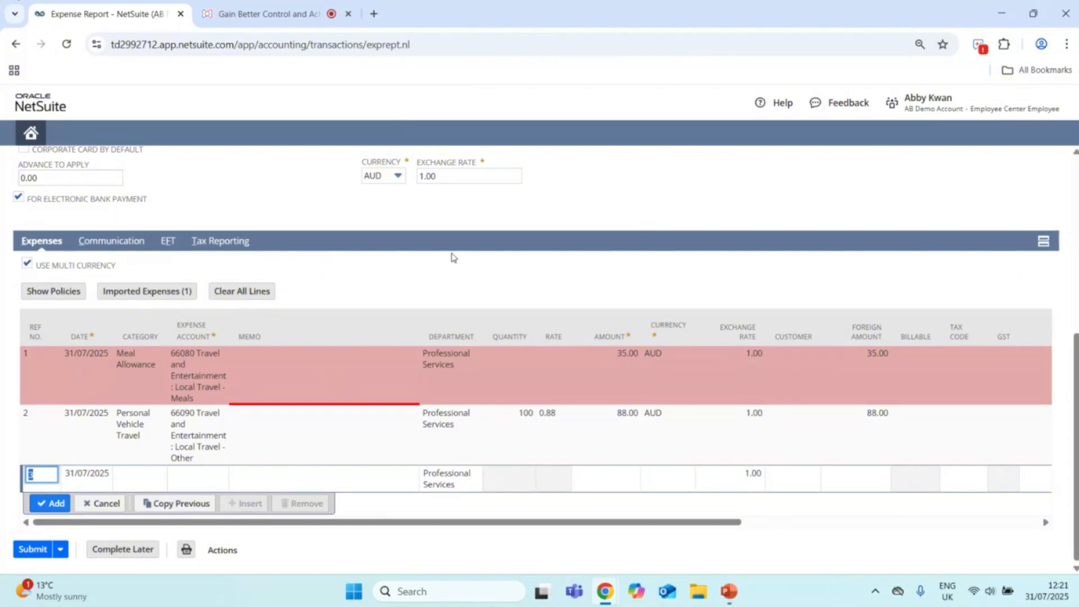
Step: Add the memo "Business Lunch" to the meal allowance line and save the line
left_click(287, 374)
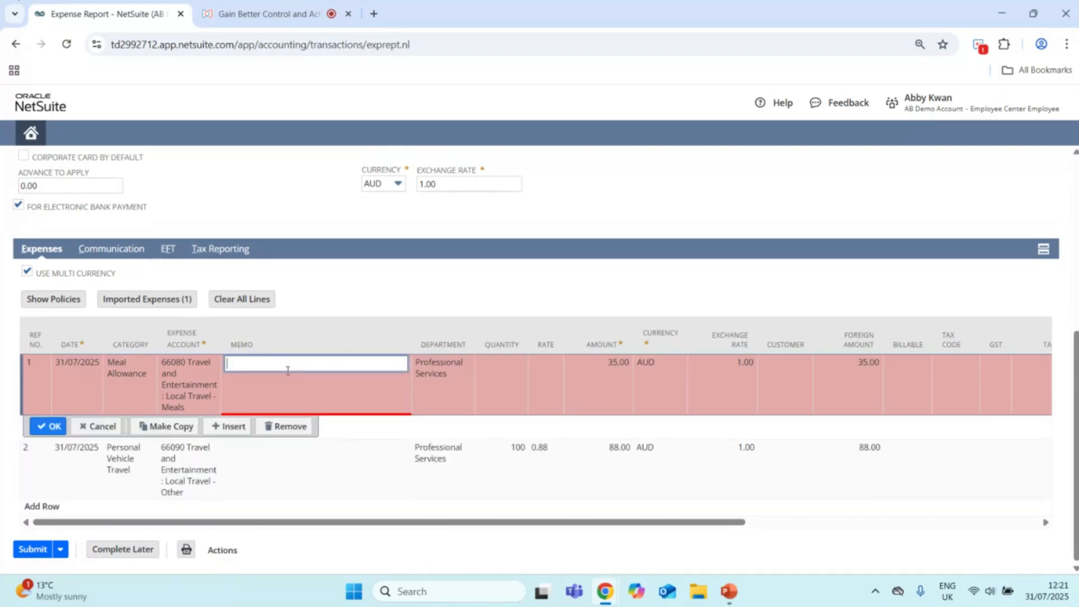
type("Business Lunch")
left_click(52, 432)
Step: Submit the expense report, continuing despite the meal allowance policy violation, and look over the saved record
left_click(32, 551)
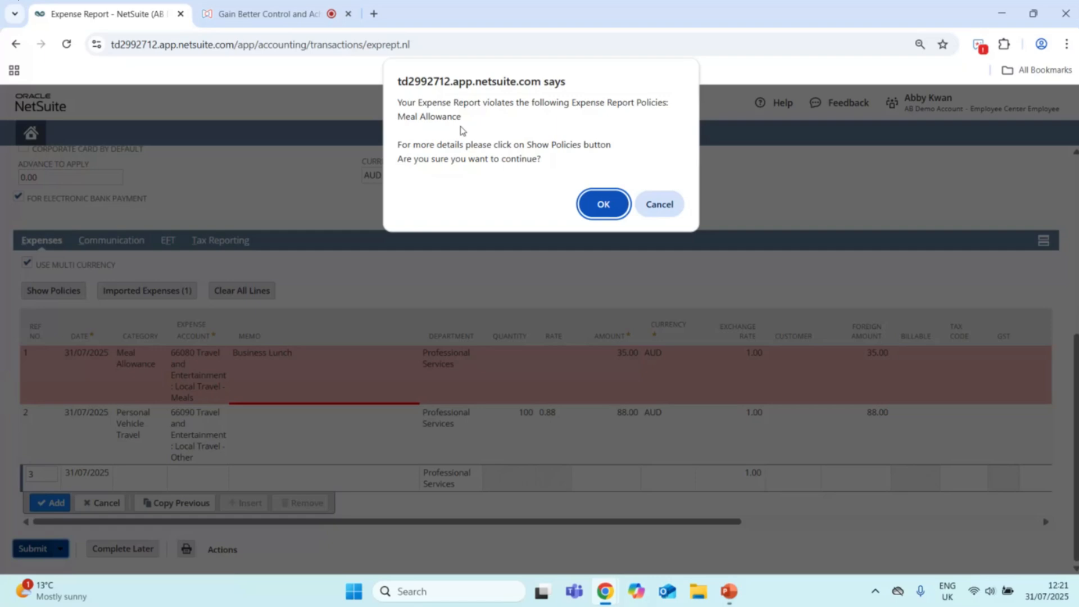
left_click(615, 218)
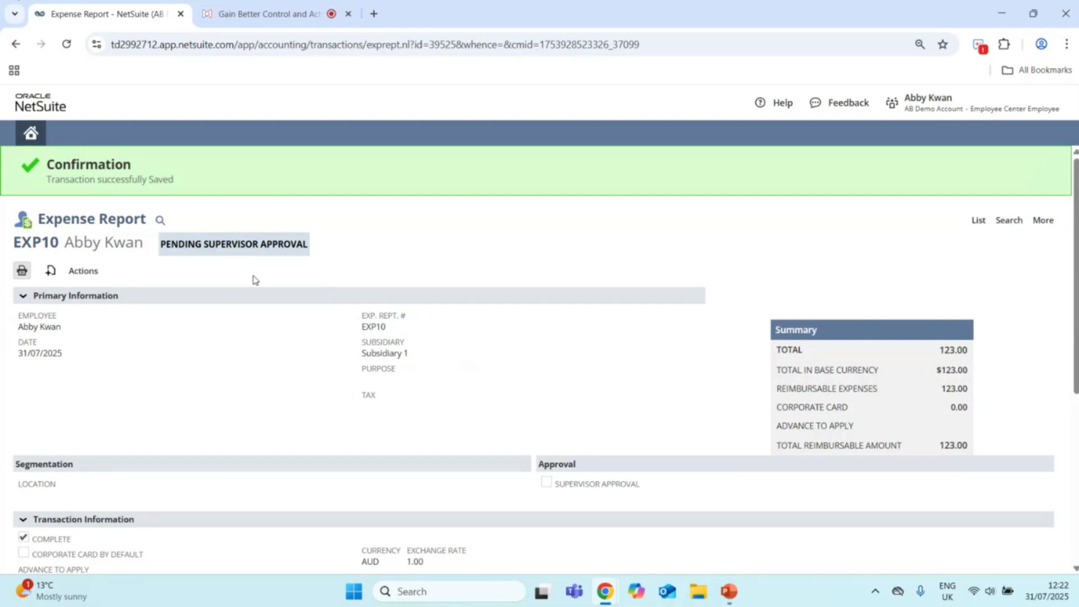
scroll(282, 290, "down", 1)
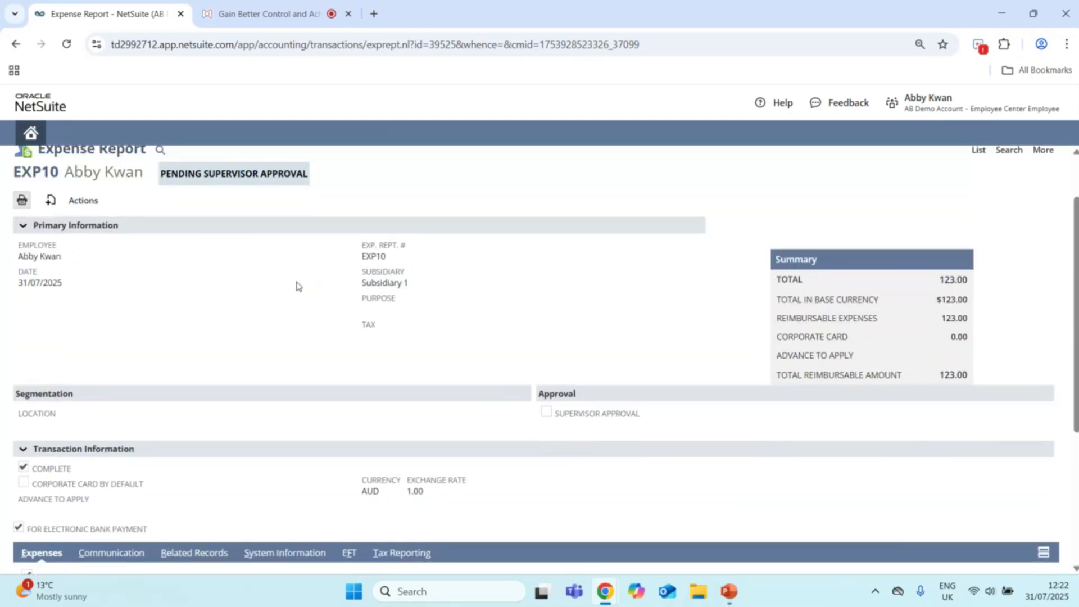
scroll(300, 288, "down", 5)
scroll(298, 285, "up", 5)
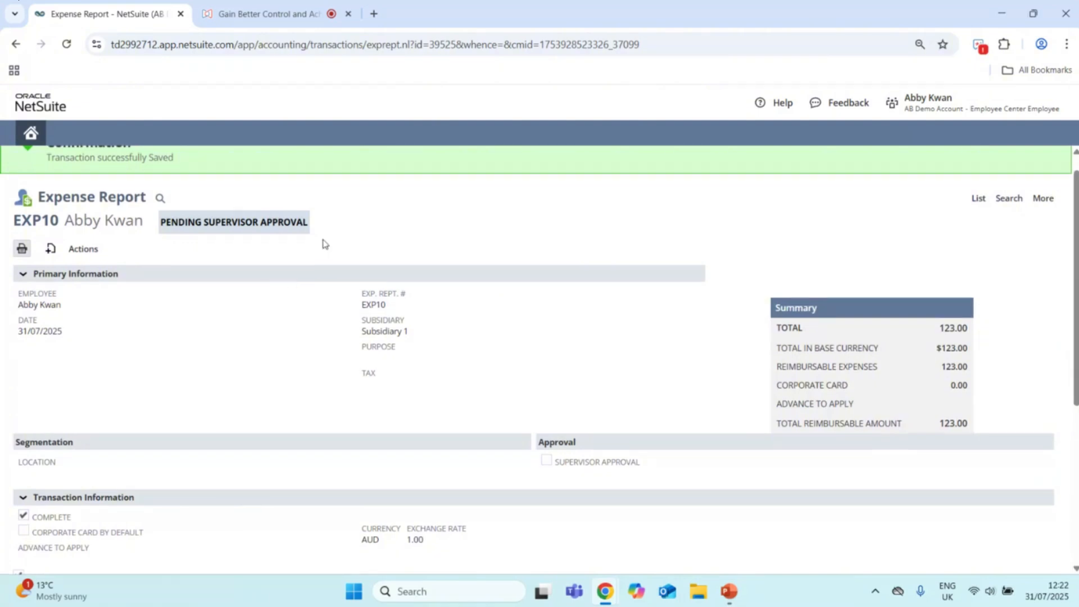
scroll(331, 247, "up", 1)
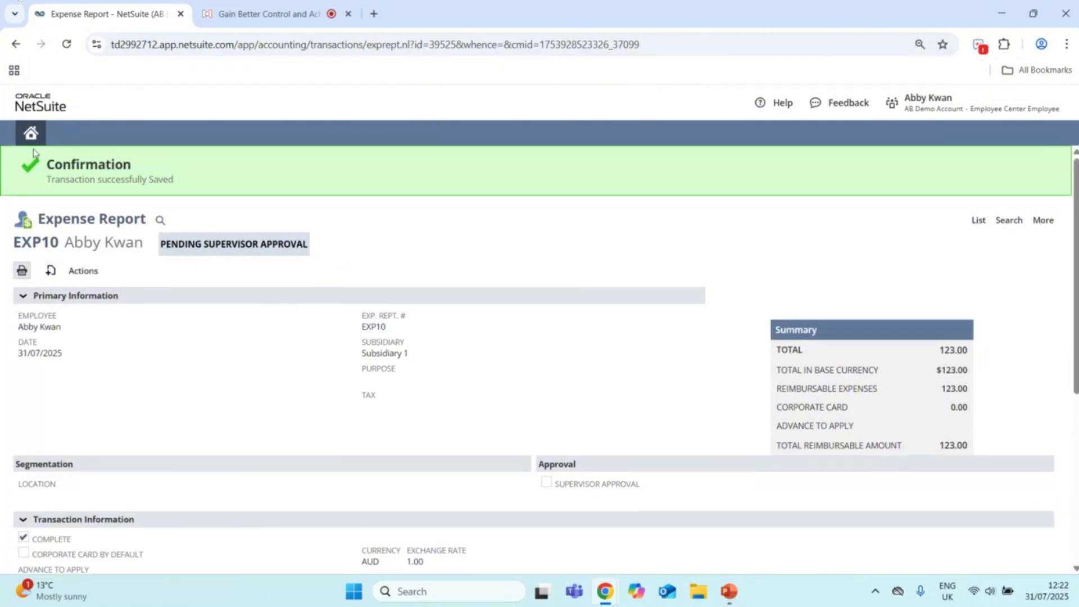
Step: Return to the home dashboard, switch to the Employee Center Manager role and refresh its reminders
mouse_move(33, 138)
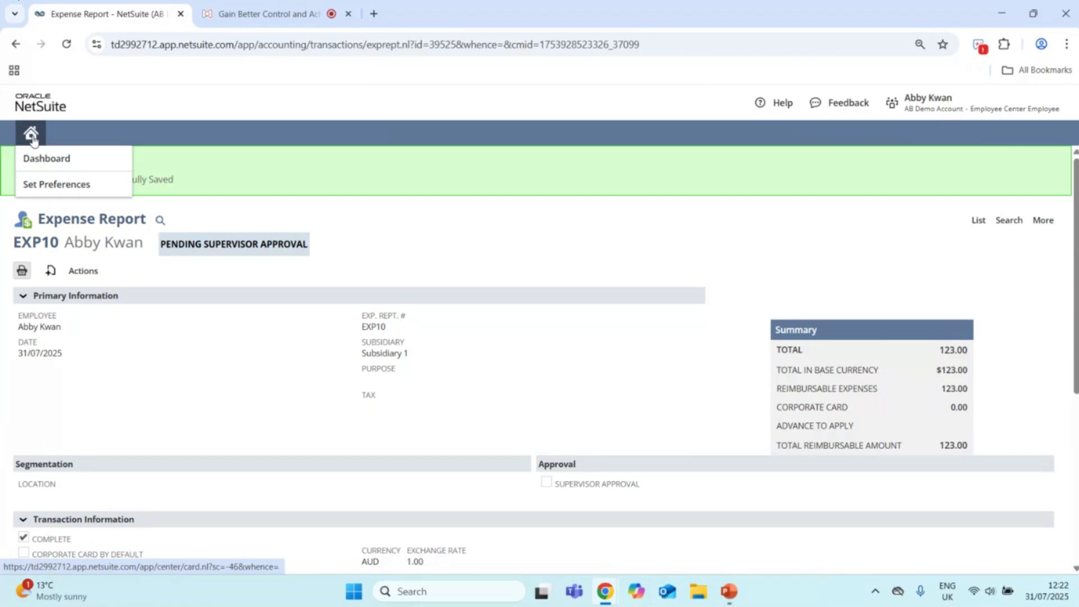
left_click(31, 135)
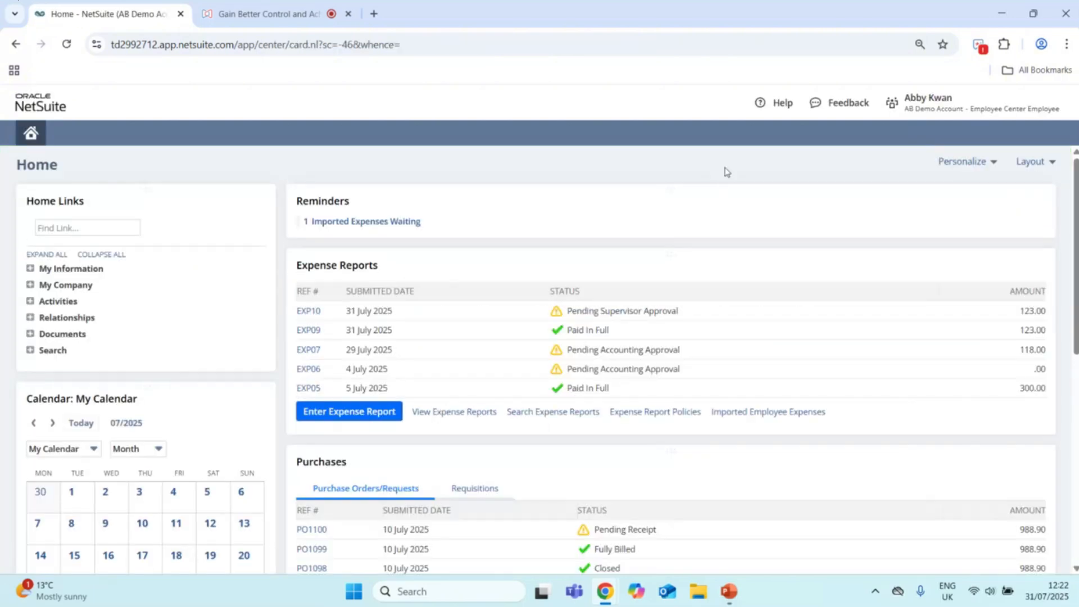
mouse_move(985, 116)
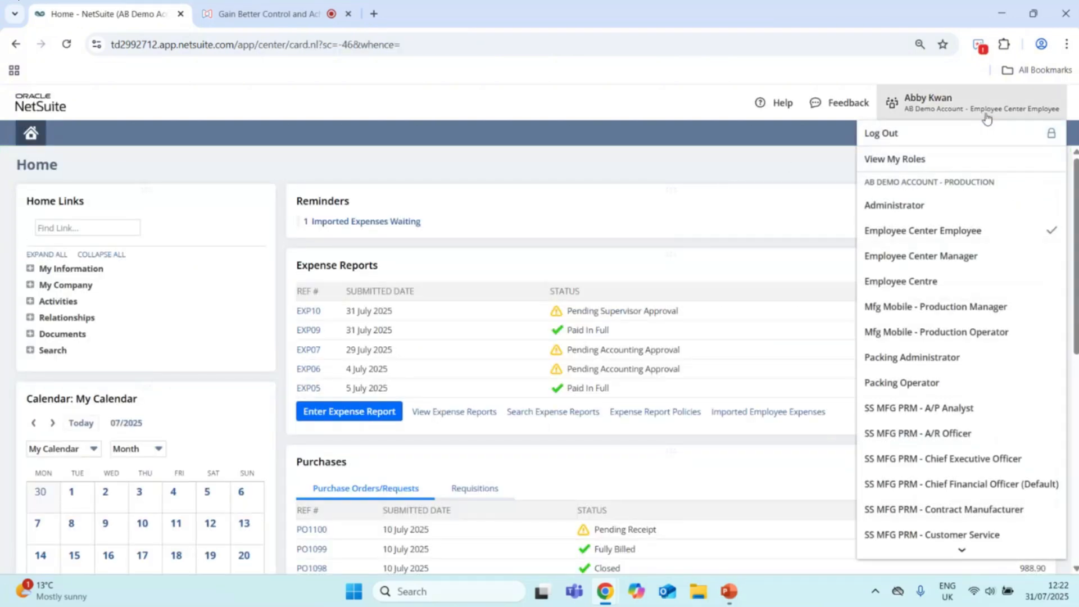
left_click(971, 254)
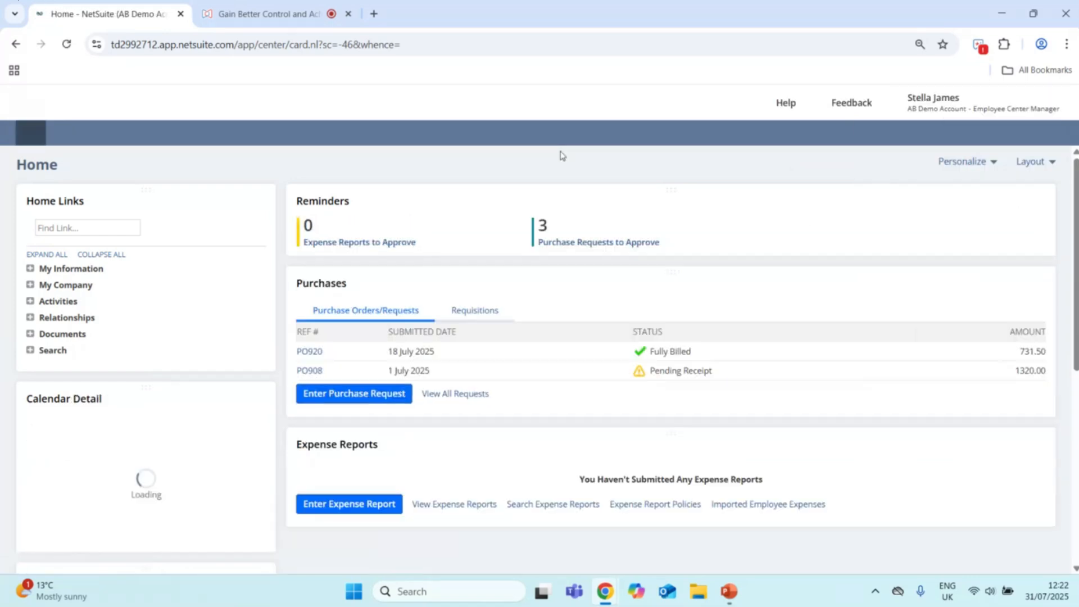
left_click(1016, 201)
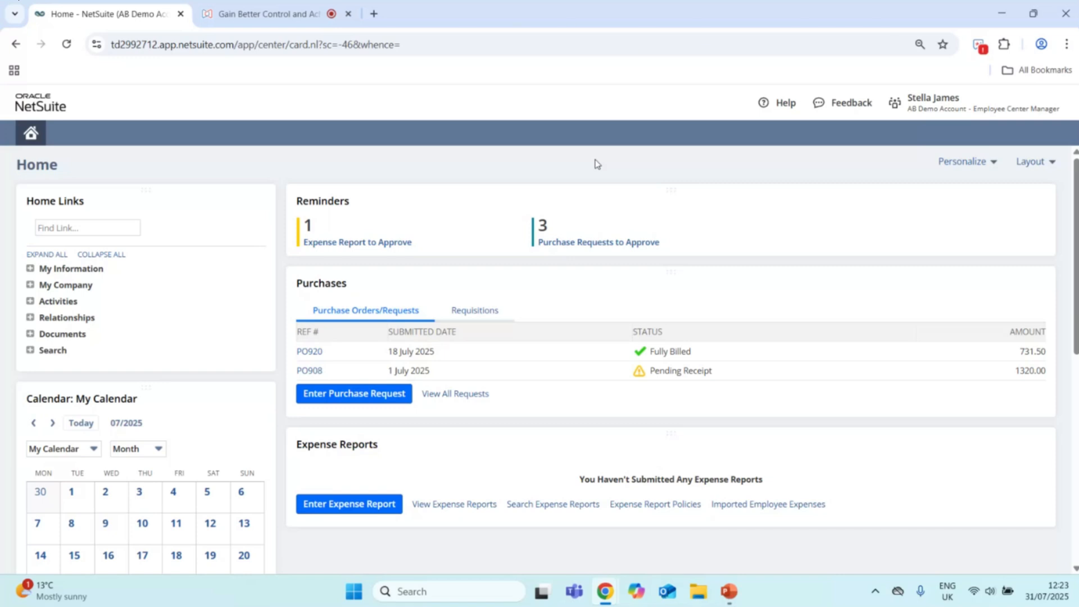
Step: Go to the expense reports awaiting approval and open the report dated 31/07/2025, leaving it unmarked in the list
left_click(339, 243)
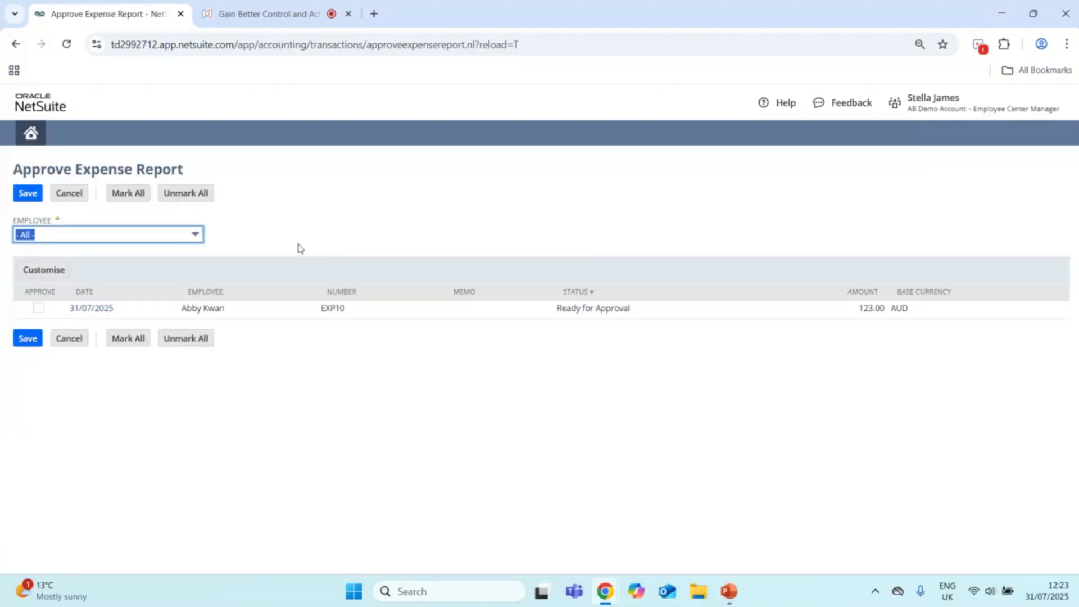
left_click(38, 309)
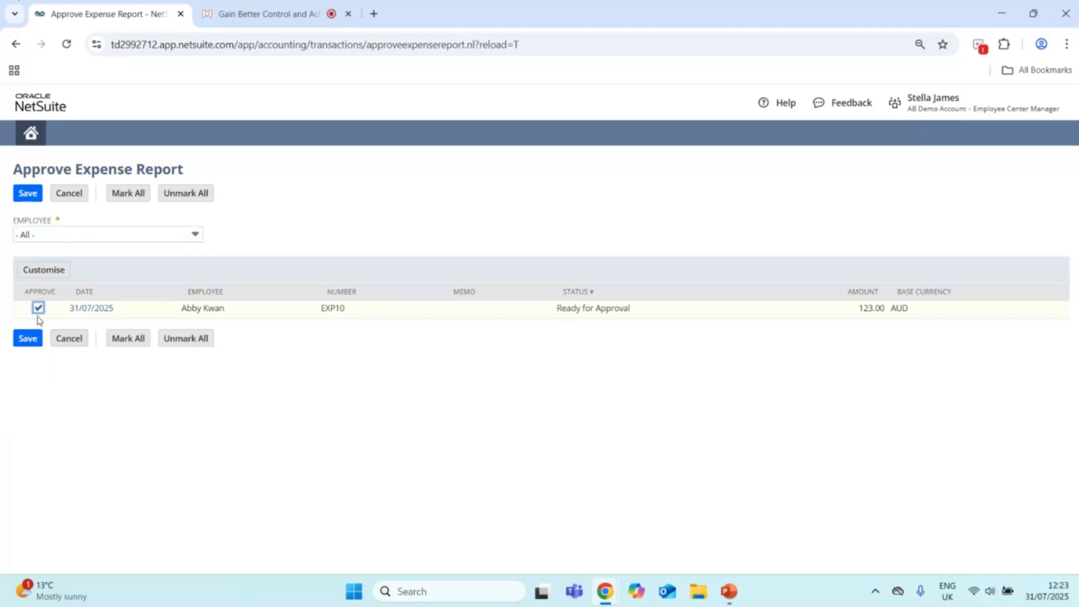
left_click(38, 309)
left_click(88, 310)
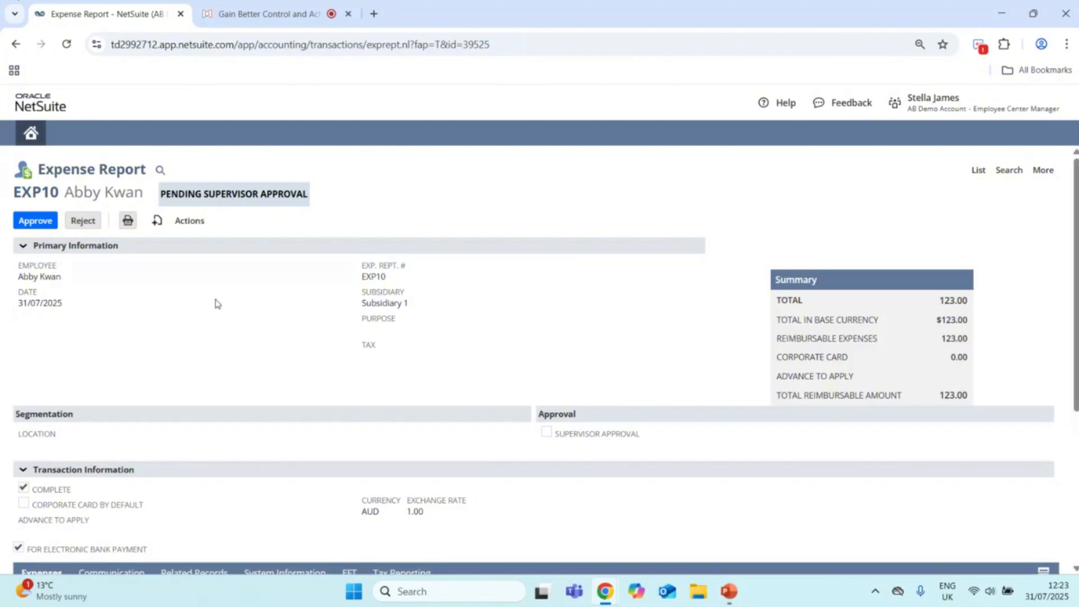
Step: Review the report's expense lines and attached files, and approve the report
scroll(228, 302, "down", 5)
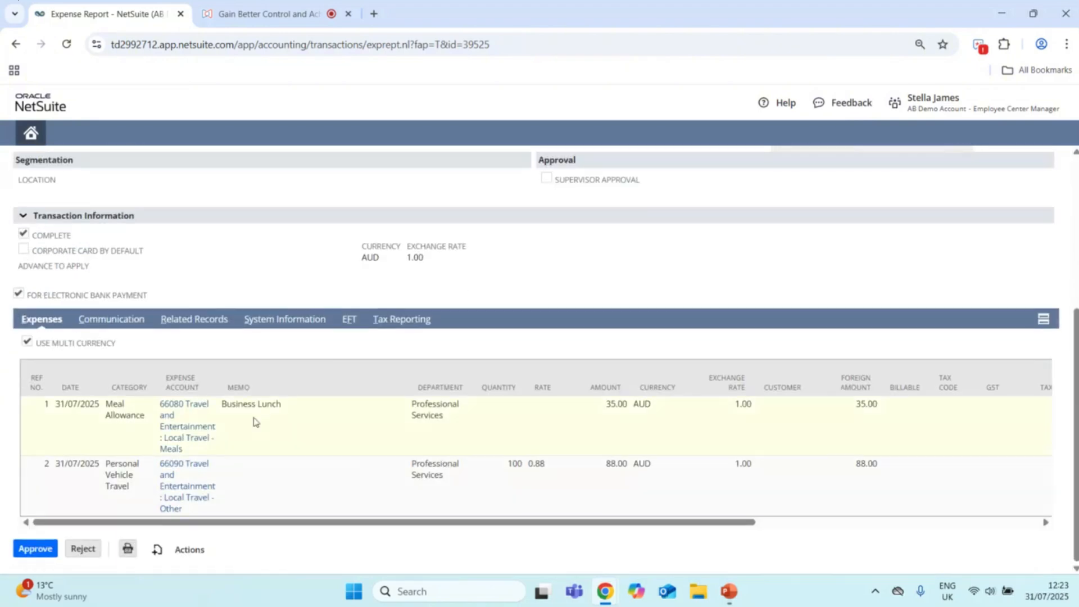
left_click(128, 326)
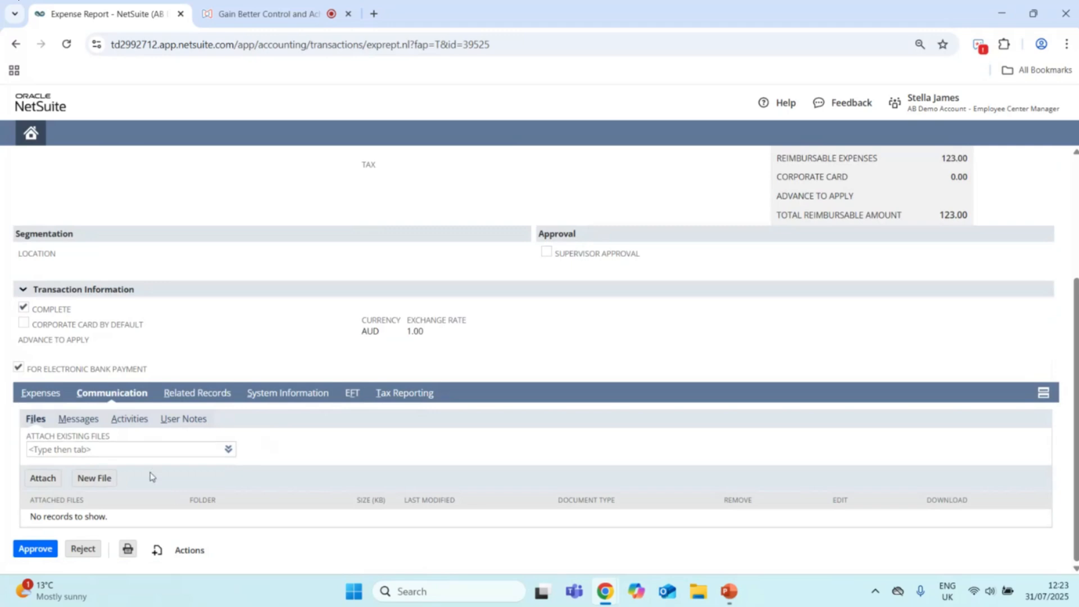
left_click(41, 392)
scroll(275, 293, "up", 4)
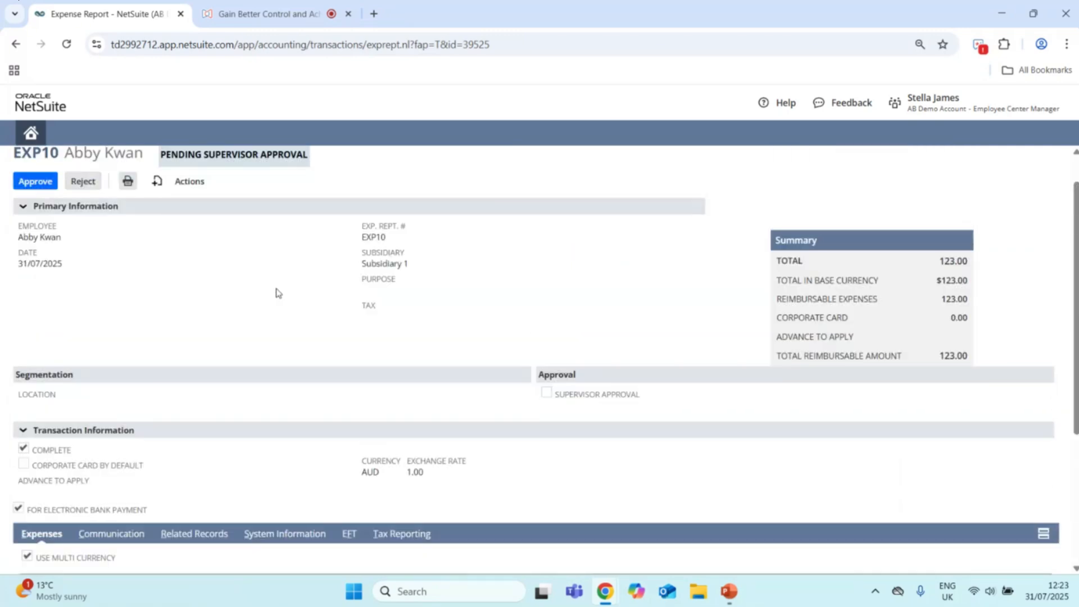
left_click(35, 220)
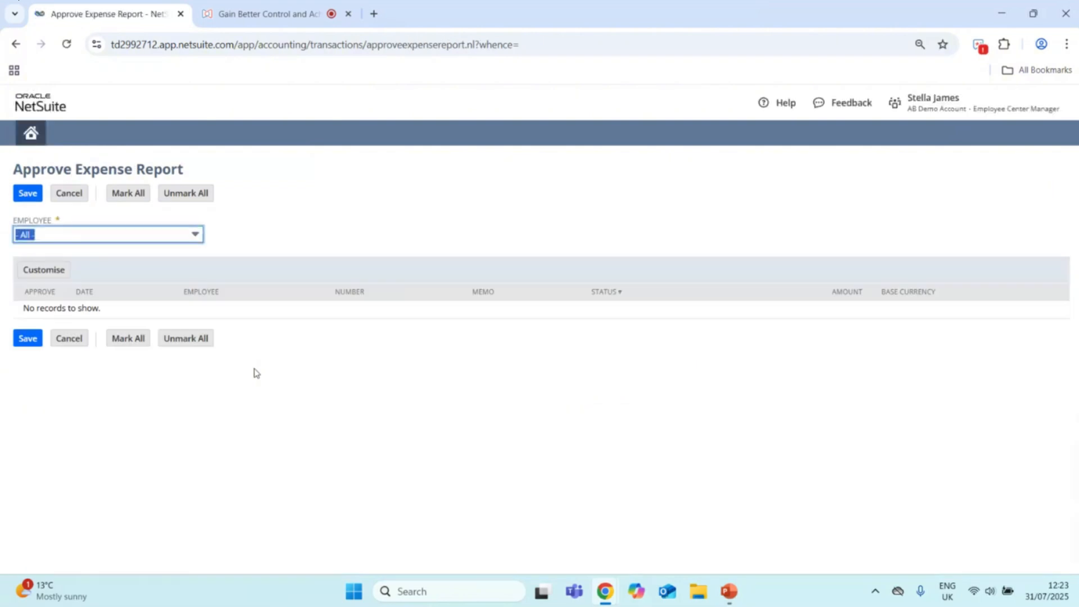
Step: Return to the home dashboard and switch to the SS MFG PRM - Financial Controller role
left_click(26, 135)
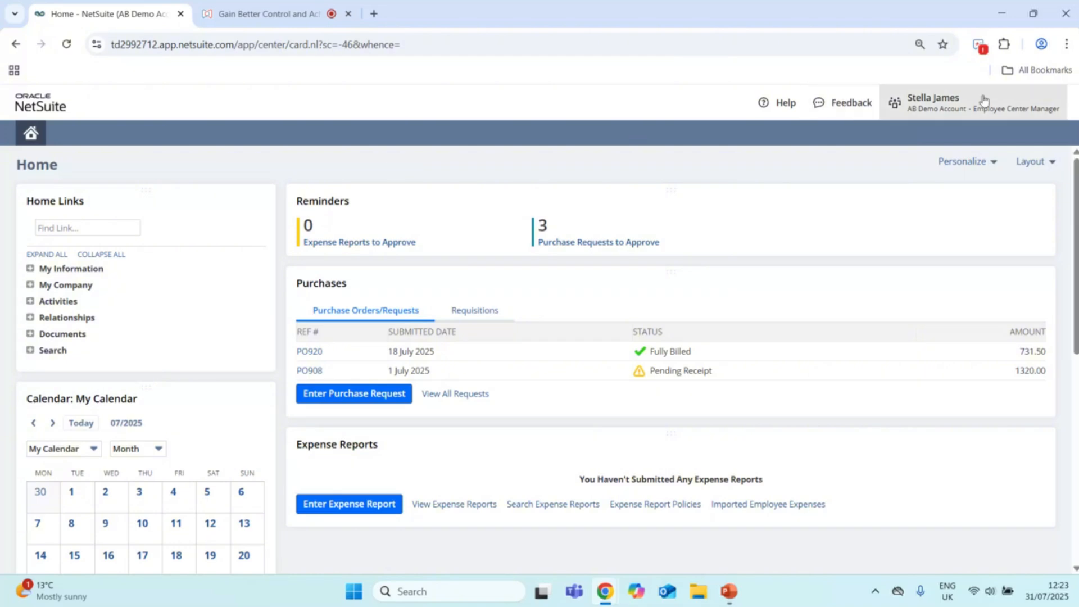
mouse_move(933, 104)
scroll(968, 282, "down", 3)
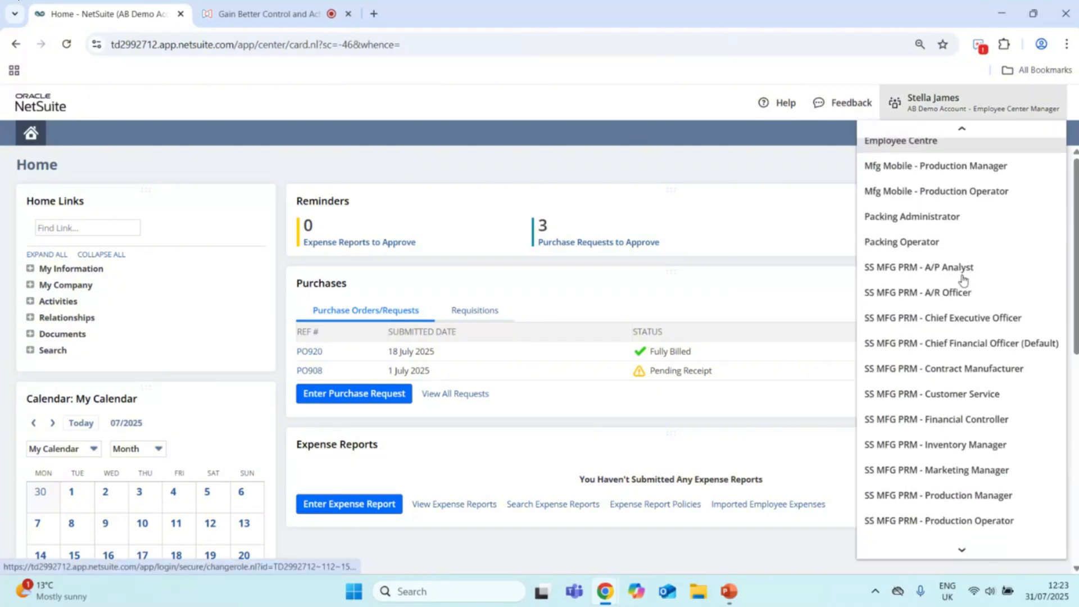
left_click(966, 422)
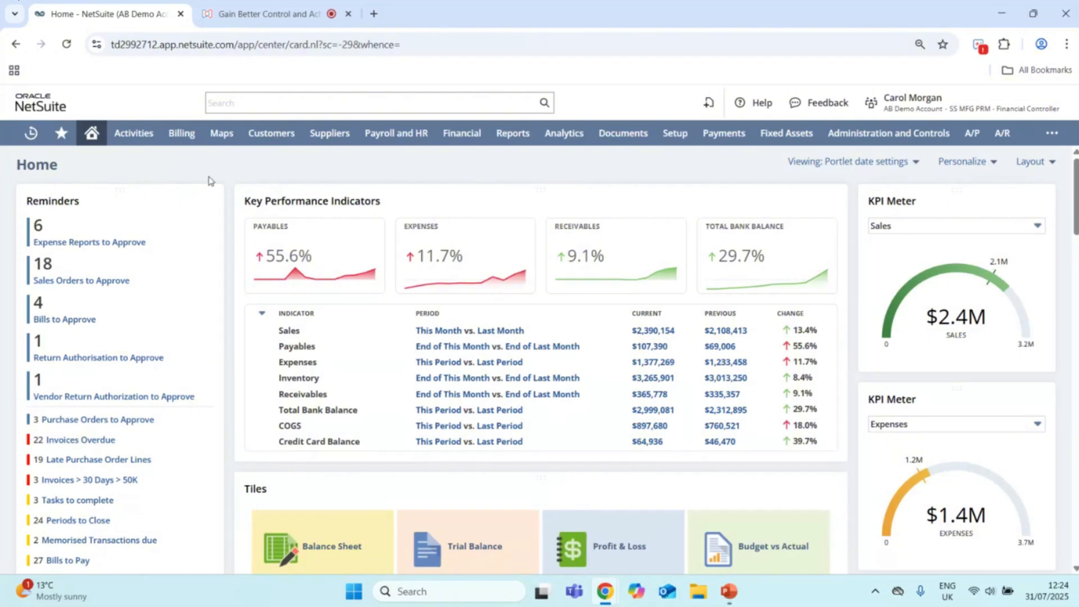
Step: Refresh the reminders and open expense report EXP10 from the expense reports awaiting approval, leaving it unmarked in the list
left_click(185, 202)
left_click(92, 245)
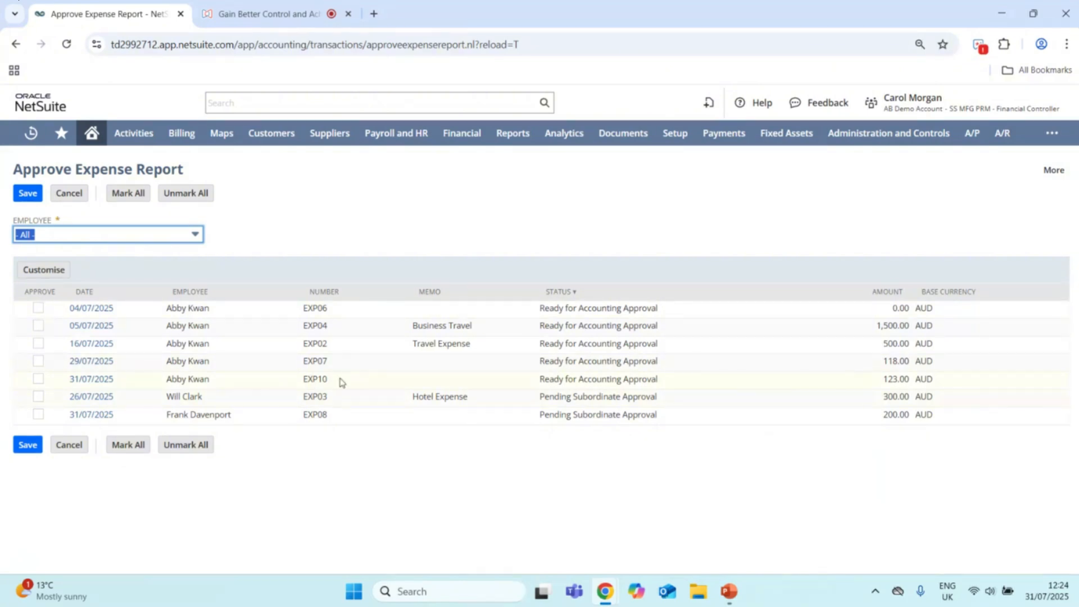
left_click(101, 380)
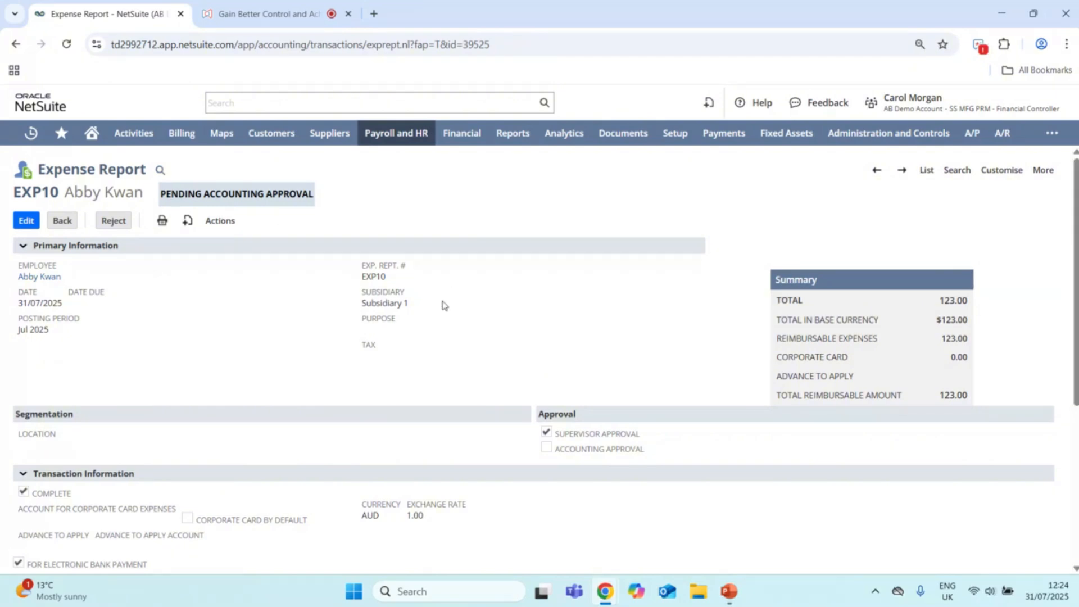
Step: Edit the expense report, review its expense lines, mark it with Accounting Approval and save it
left_click(26, 222)
scroll(277, 318, "down", 4)
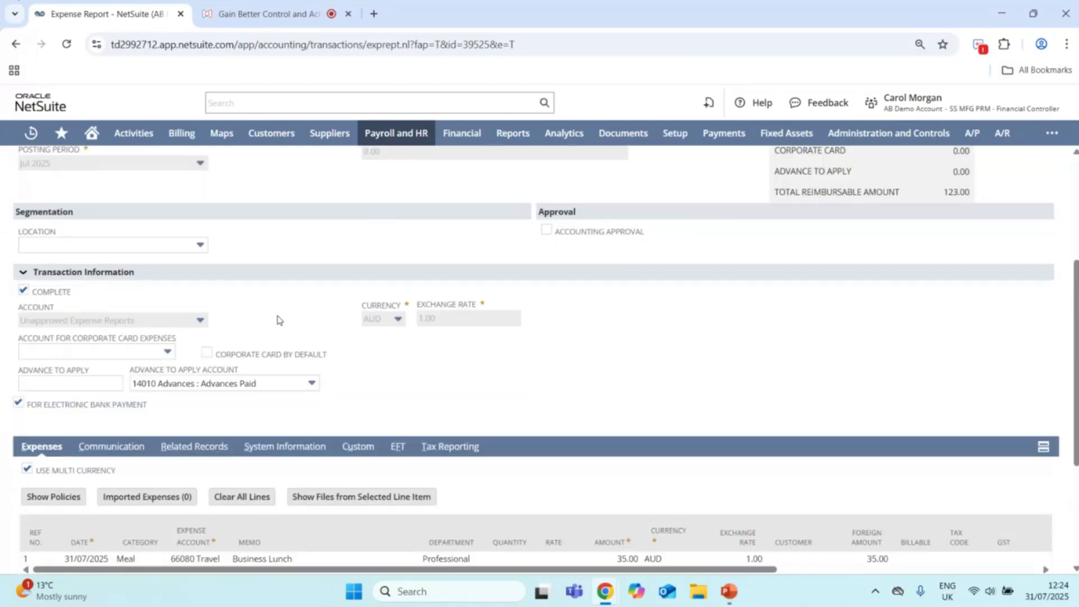
scroll(277, 317, "down", 3)
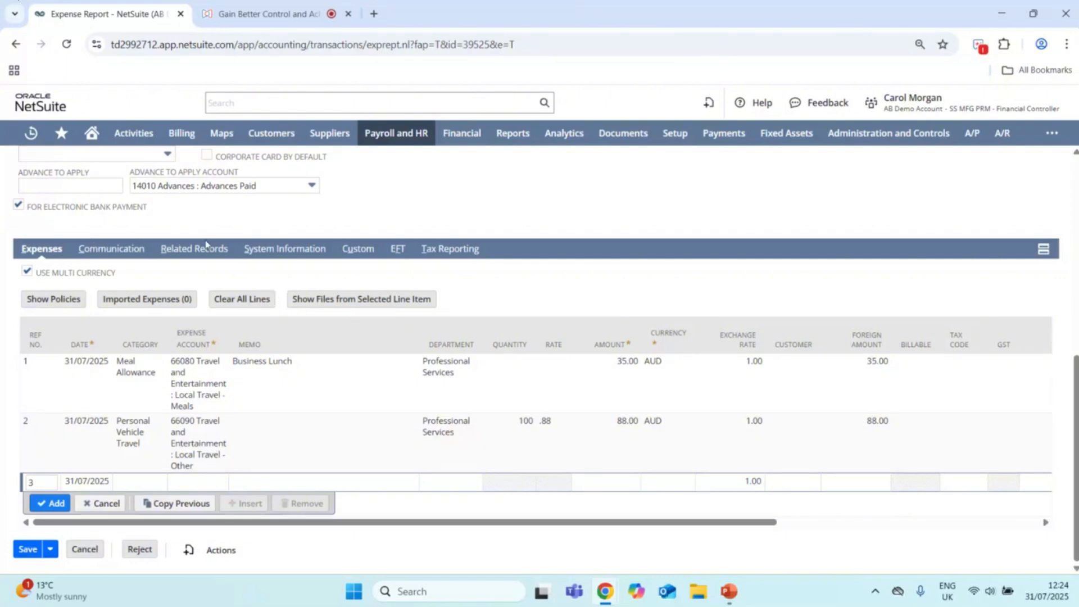
scroll(206, 245, "up", 2)
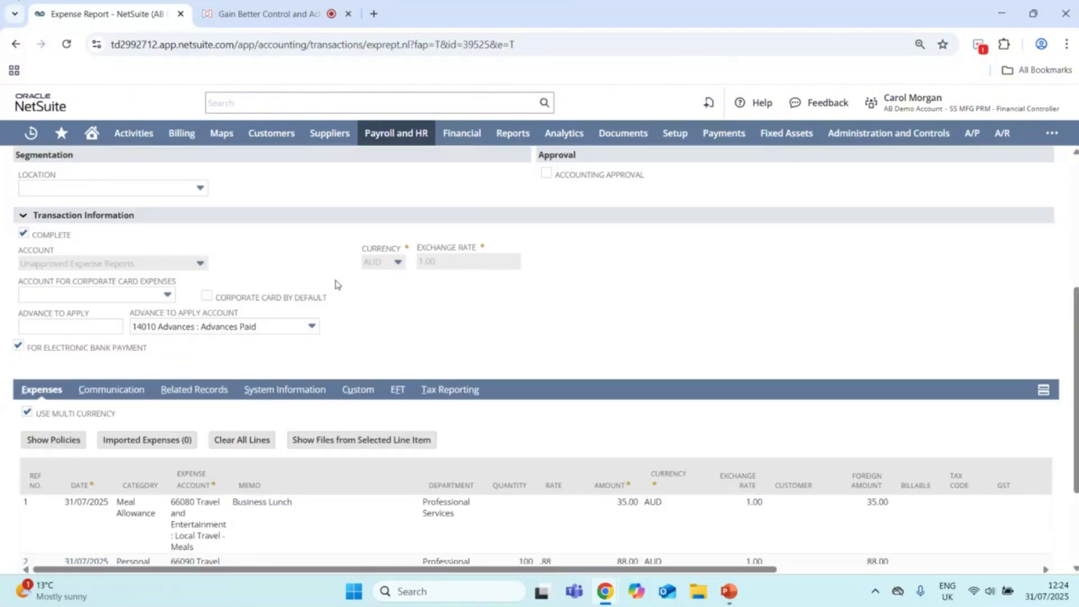
scroll(442, 314, "up", 3)
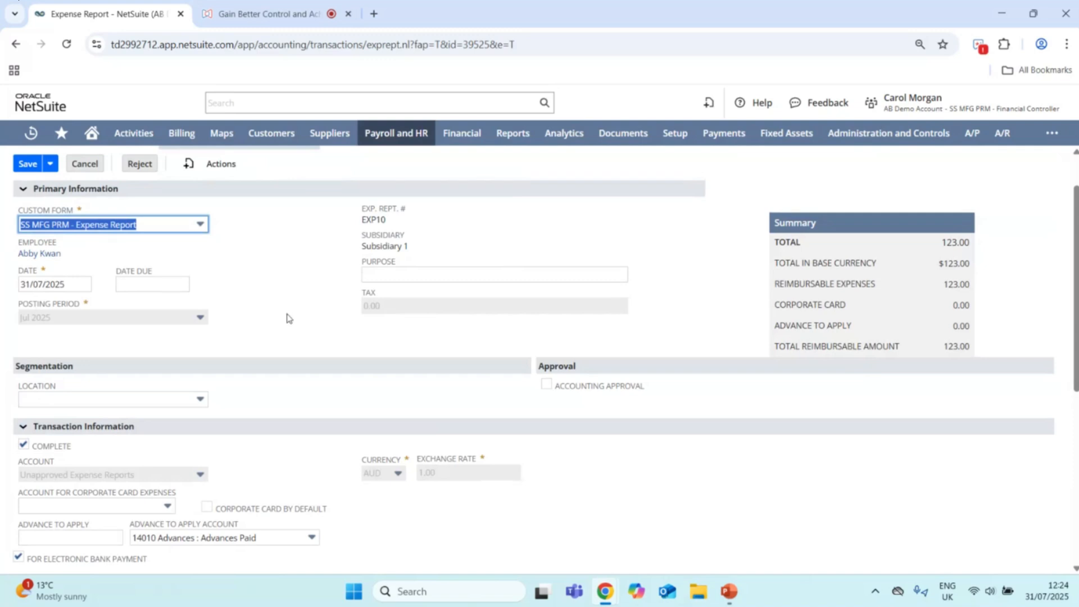
scroll(509, 383, "up", 1)
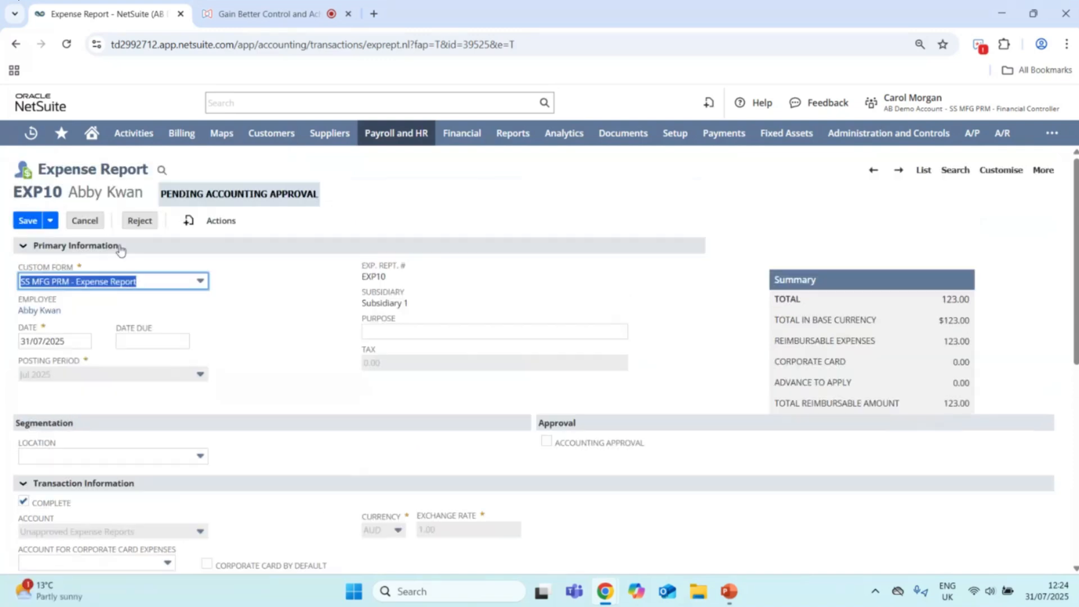
left_click(547, 442)
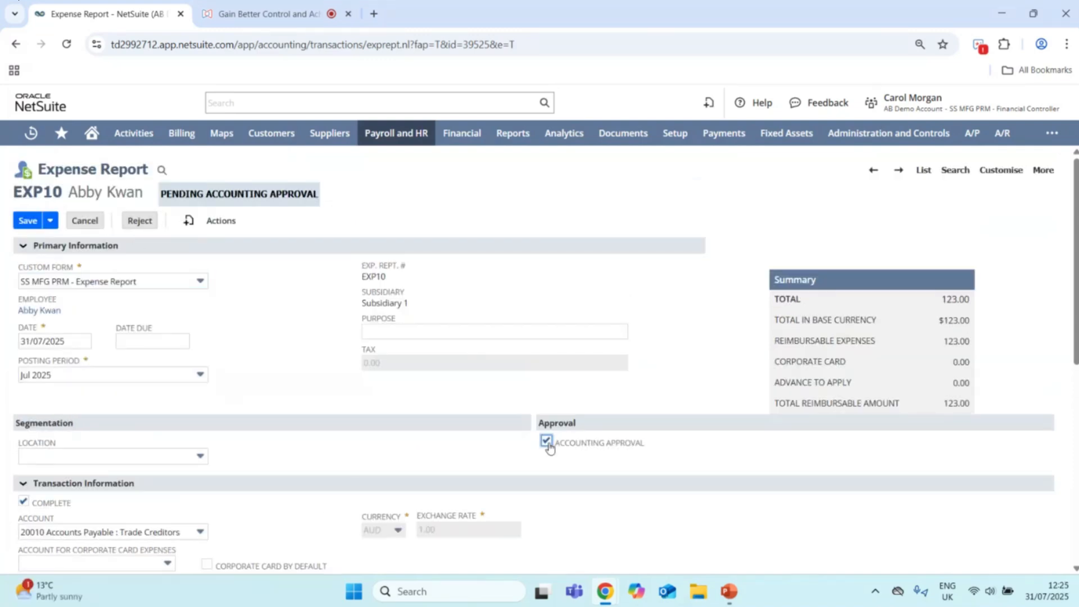
left_click(27, 222)
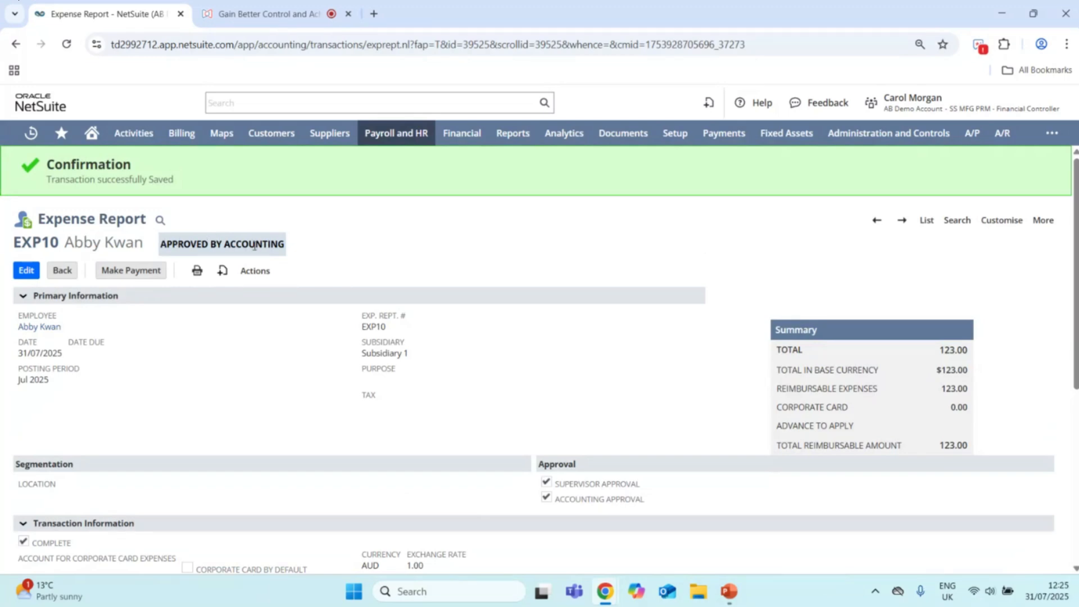
Step: Review the saved report's status, approval flags, transaction information and expense lines
scroll(253, 246, "down", 2)
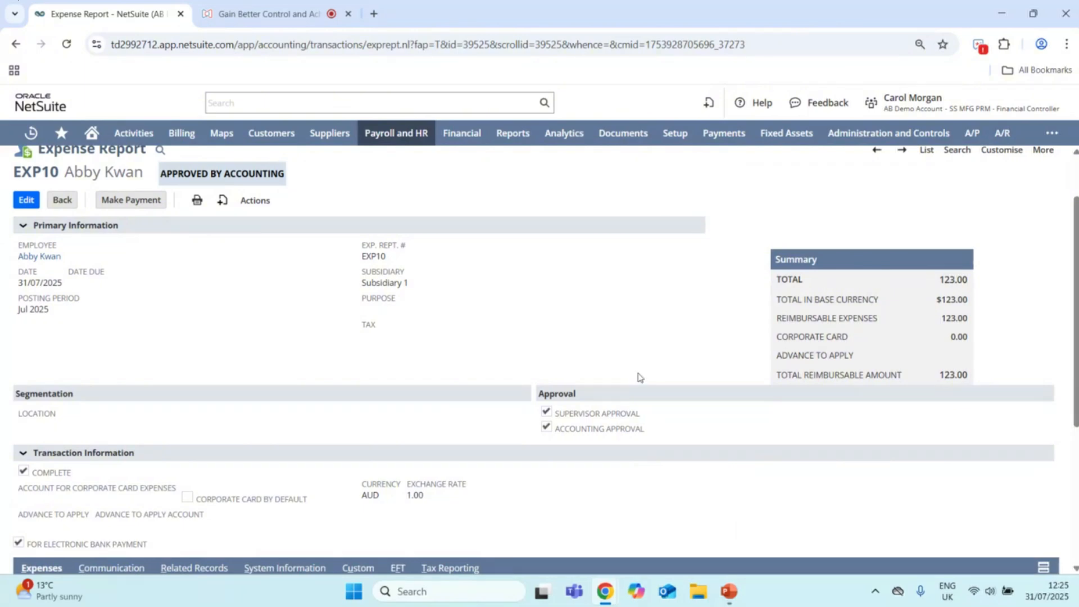
scroll(647, 348, "down", 2)
scroll(646, 349, "down", 2)
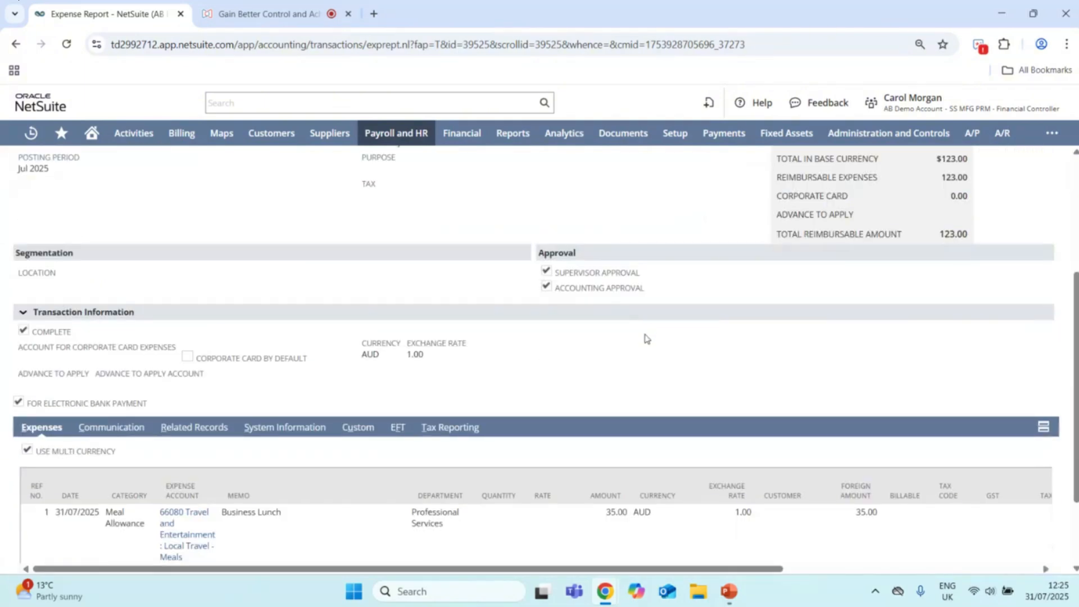
scroll(648, 338, "up", 5)
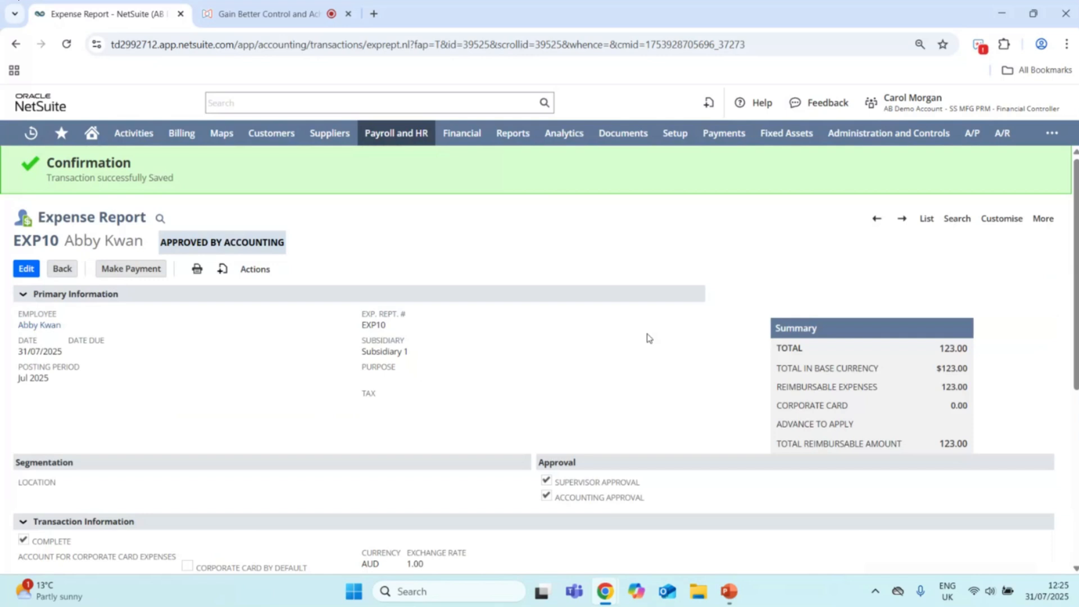
scroll(650, 339, "up", 1)
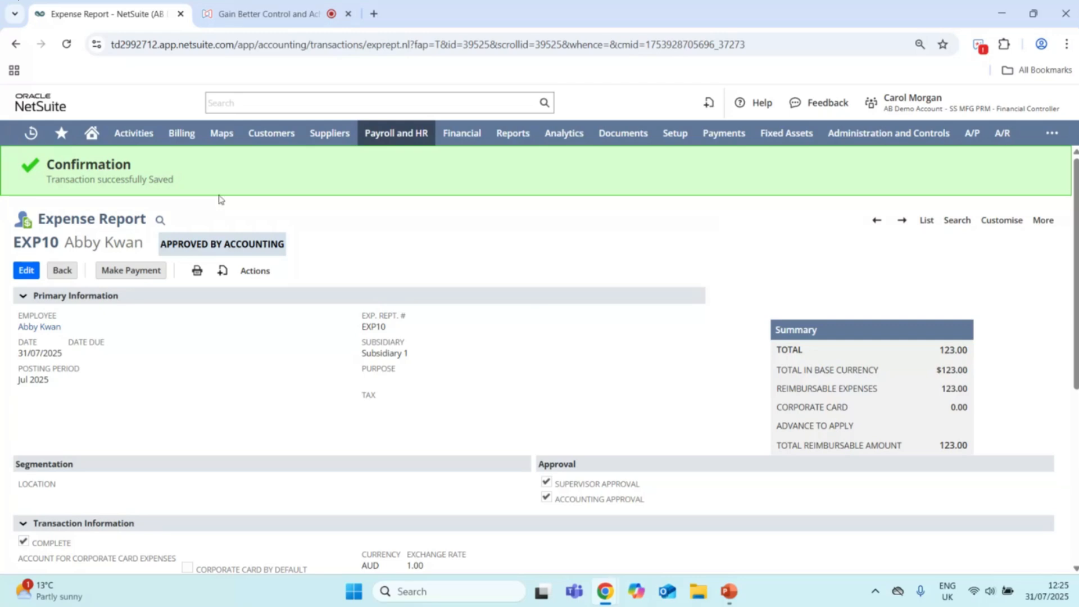
Step: Return to the home dashboard, open the A/P Aging Summary and drill into the reporting employee's current open balance
left_click(90, 135)
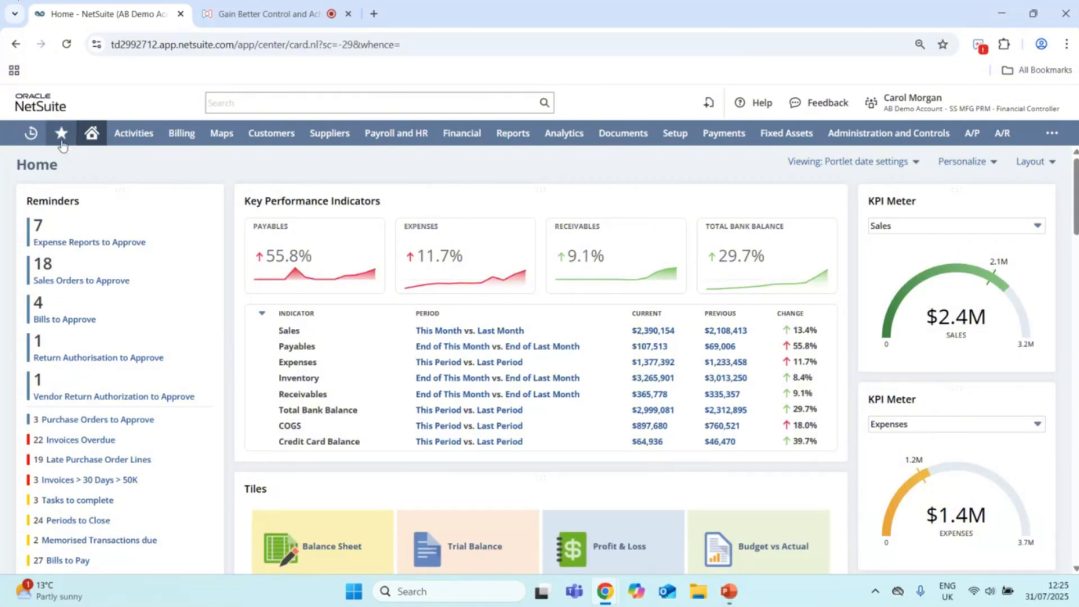
mouse_move(62, 145)
left_click(76, 186)
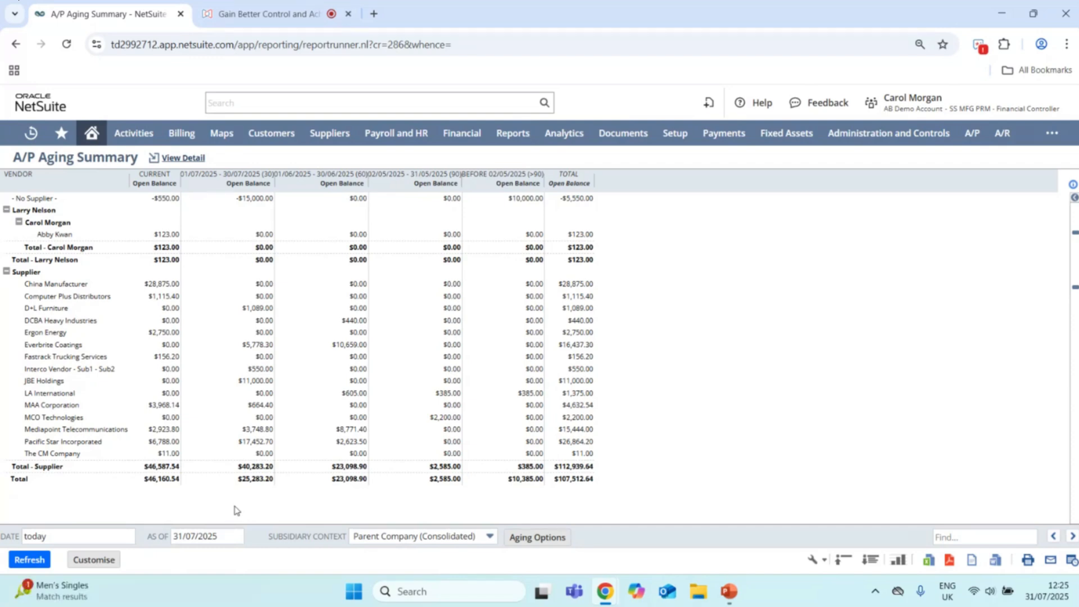
left_click(170, 237)
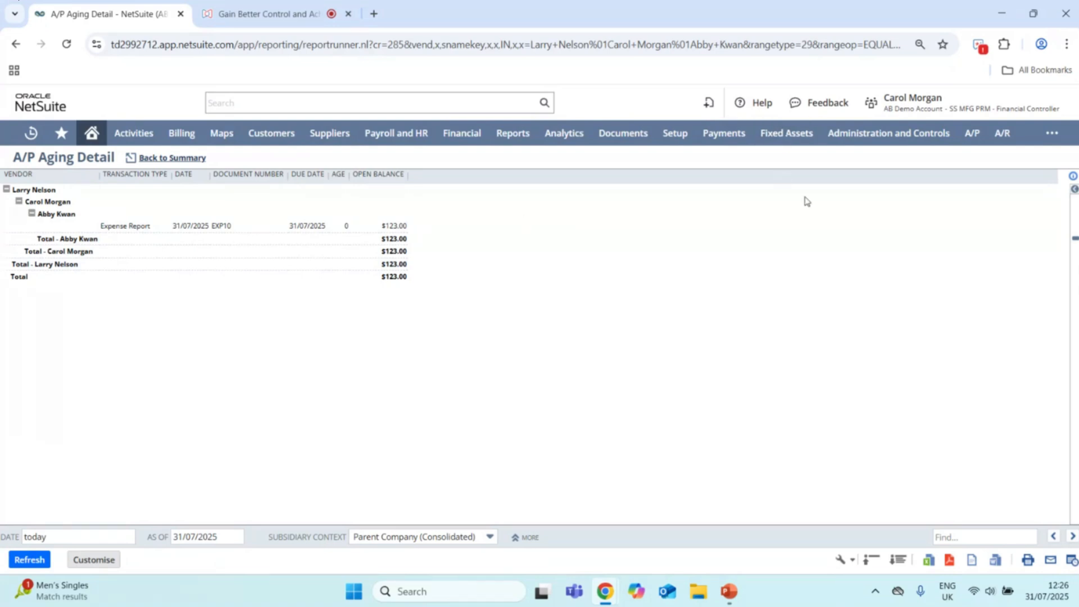
Step: Open Bill Payment Processing to view the EFT bill payment search filters and payment information
mouse_move(724, 133)
mouse_move(757, 218)
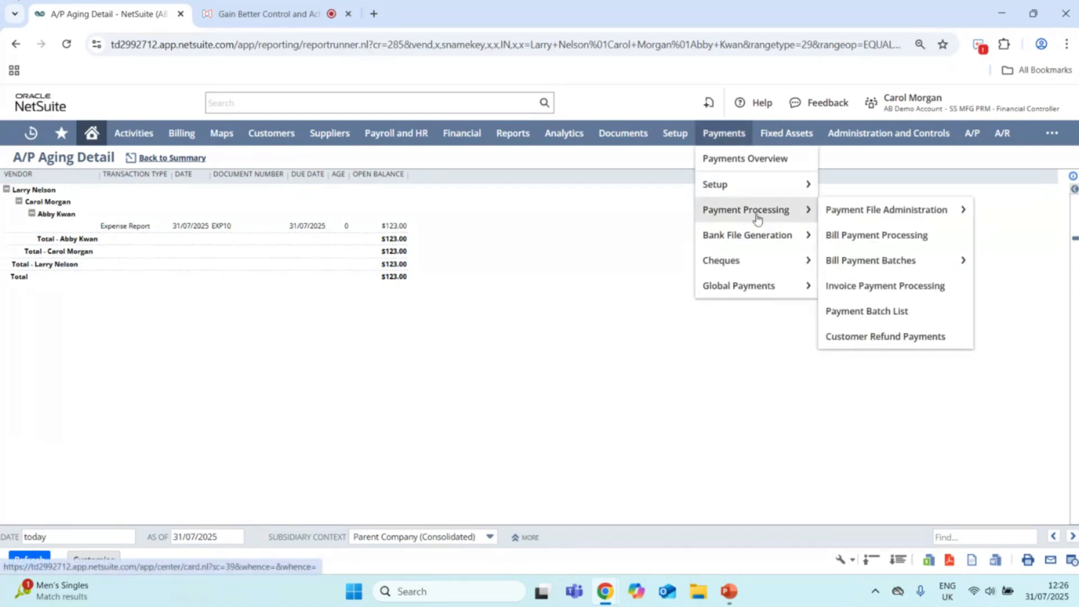
left_click(858, 237)
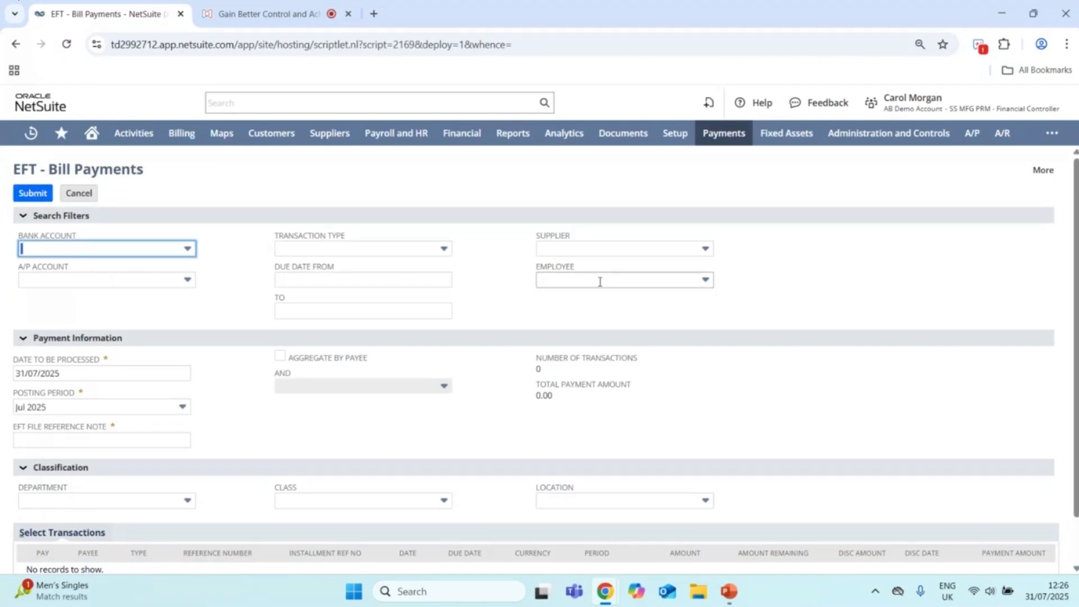
Step: Leave the bill payments page without saving, return to the home dashboard and switch to the Employee Center Employee role
left_click(90, 138)
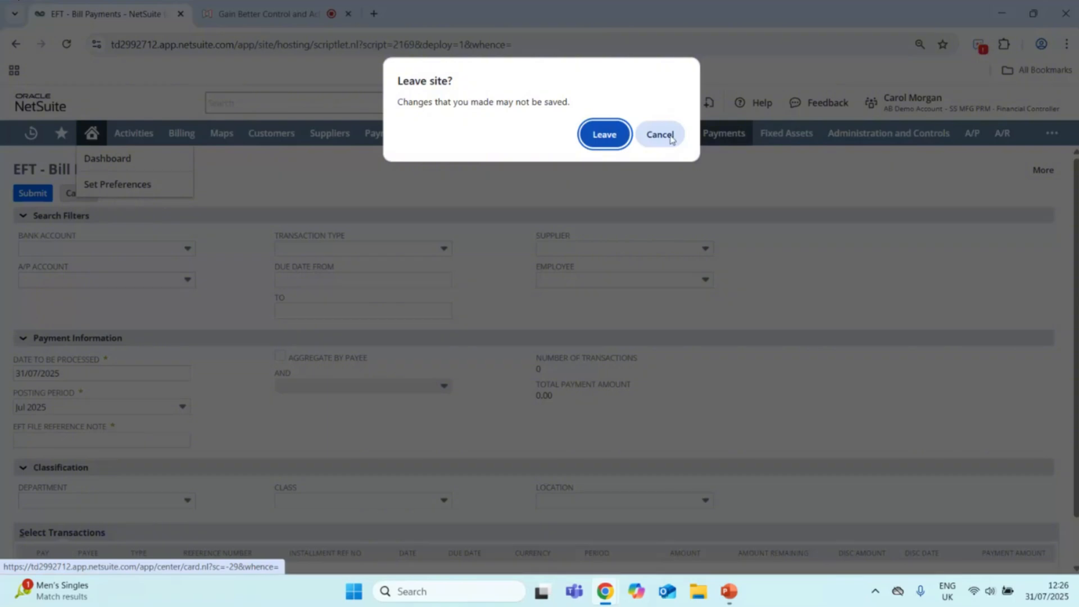
left_click(602, 133)
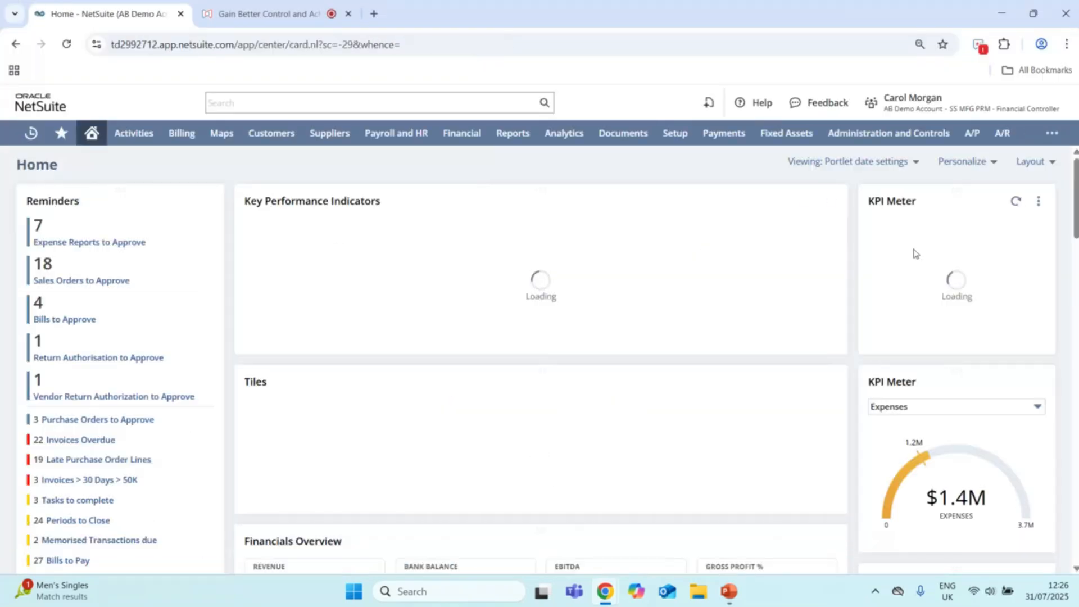
mouse_move(954, 115)
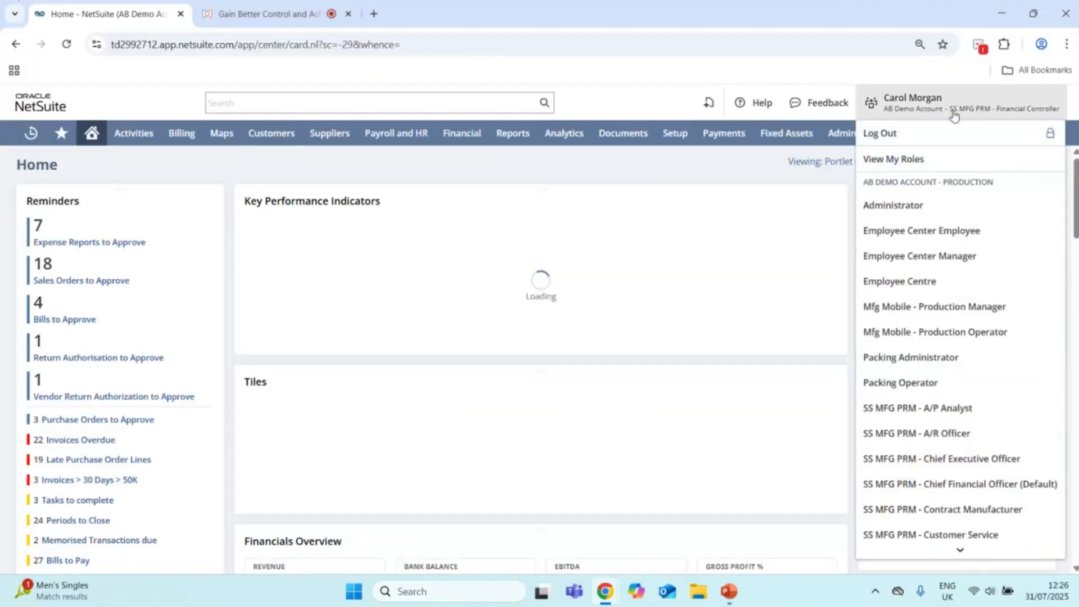
left_click(954, 237)
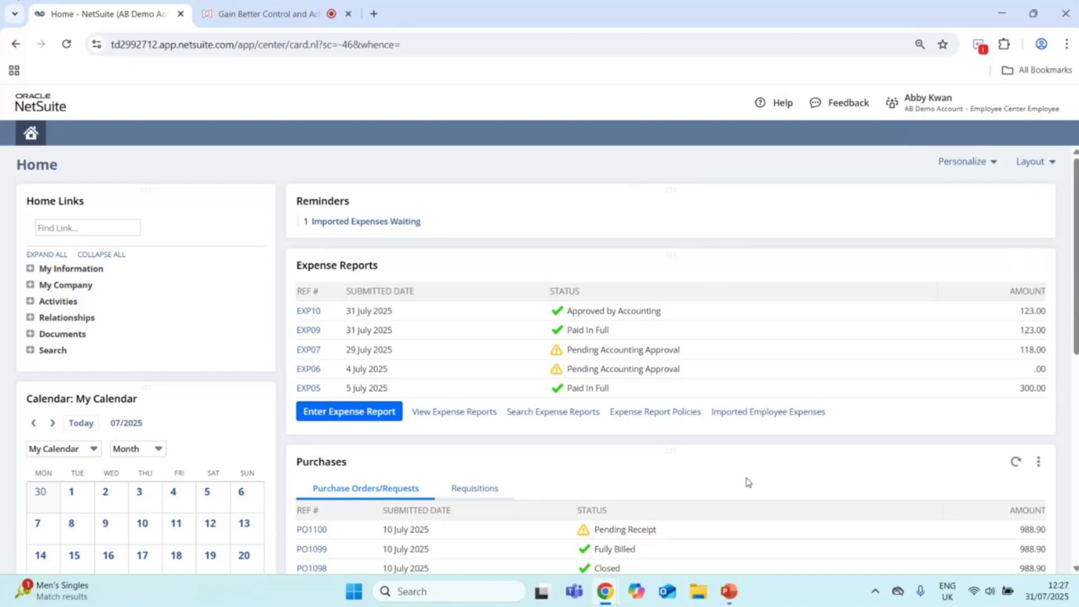
Step: Switch to PowerPoint, start the slide show from the Demonstration slide and advance to the first phone image on the NetSuite iOS & Android App slide
left_click(729, 592)
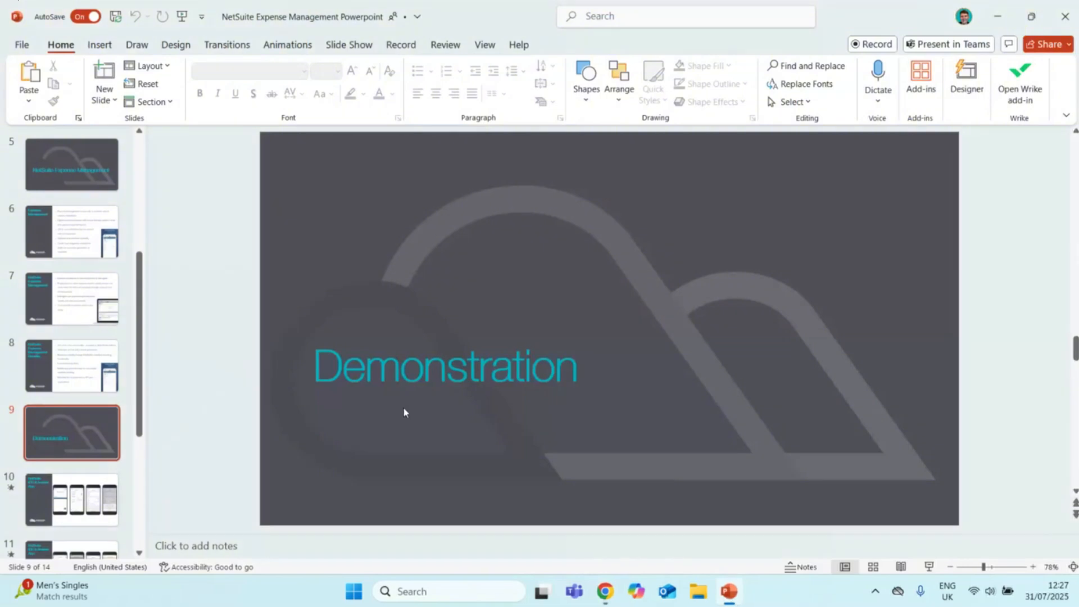
left_click(349, 45)
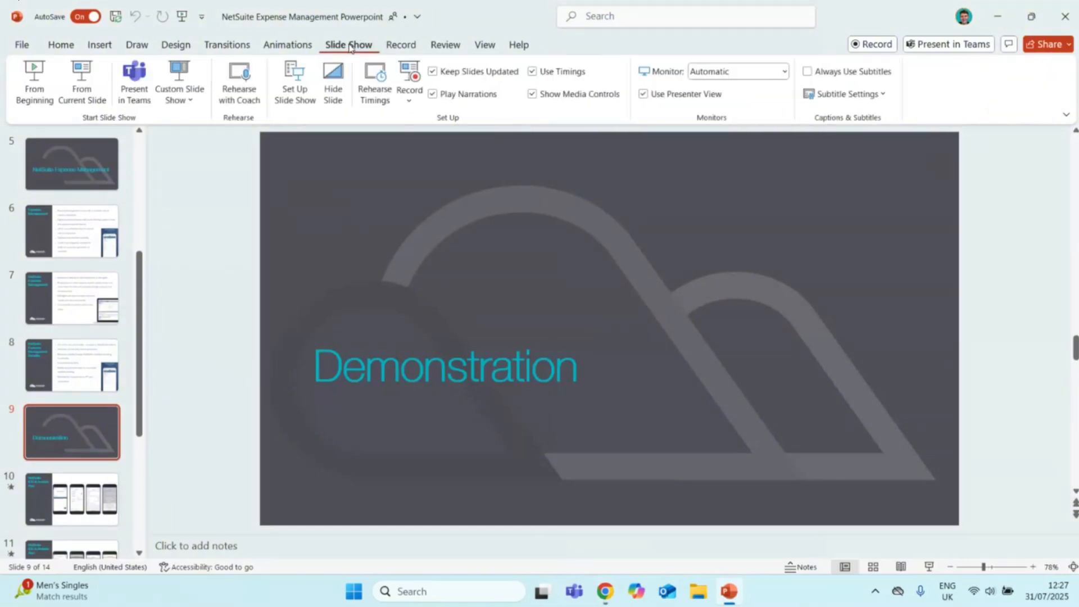
left_click(79, 84)
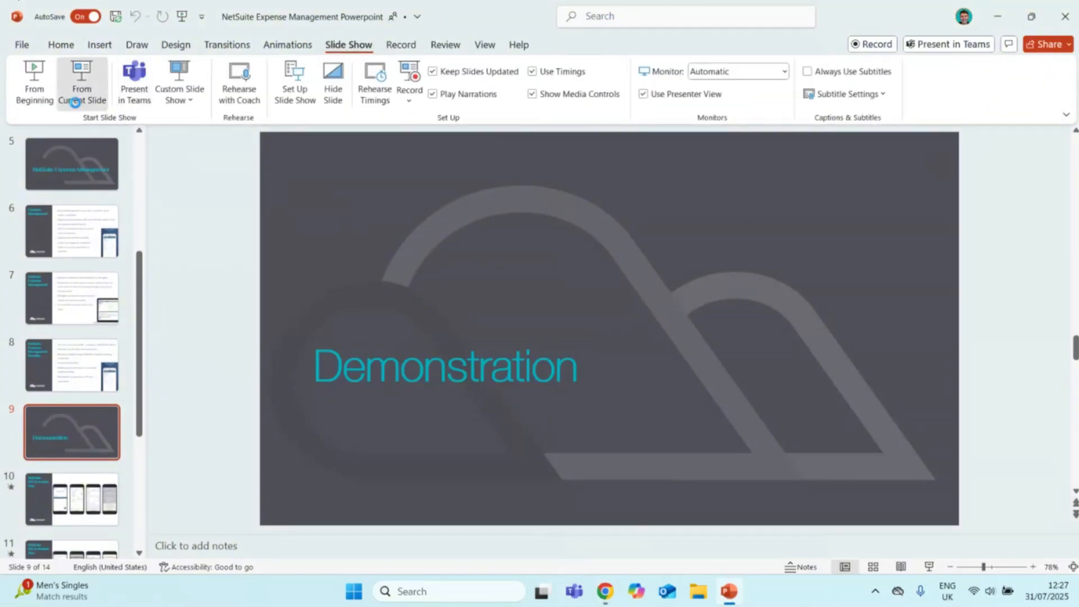
key("Right")
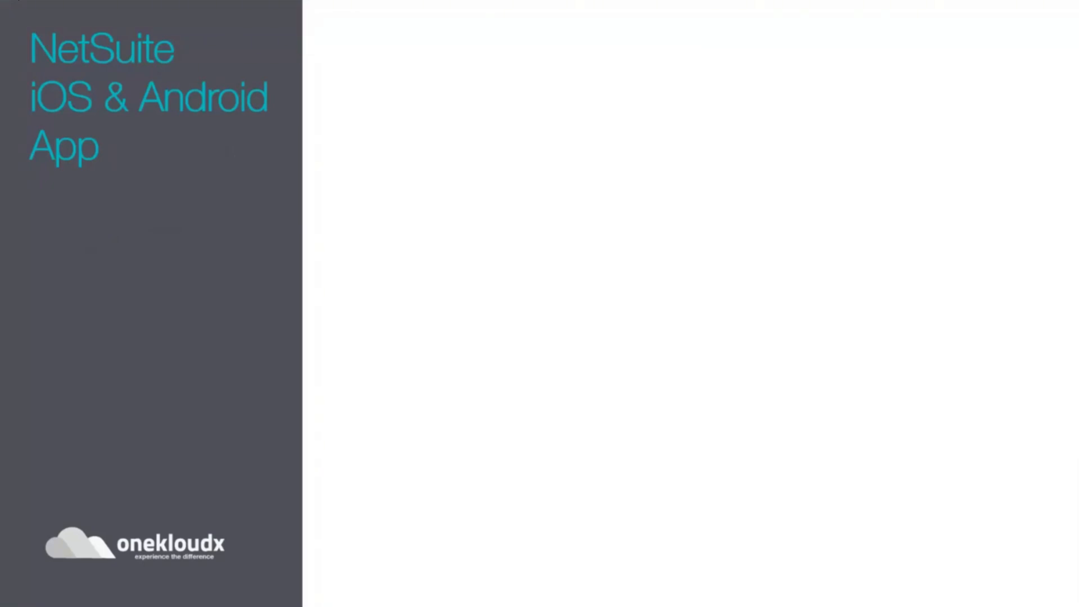
key("Right")
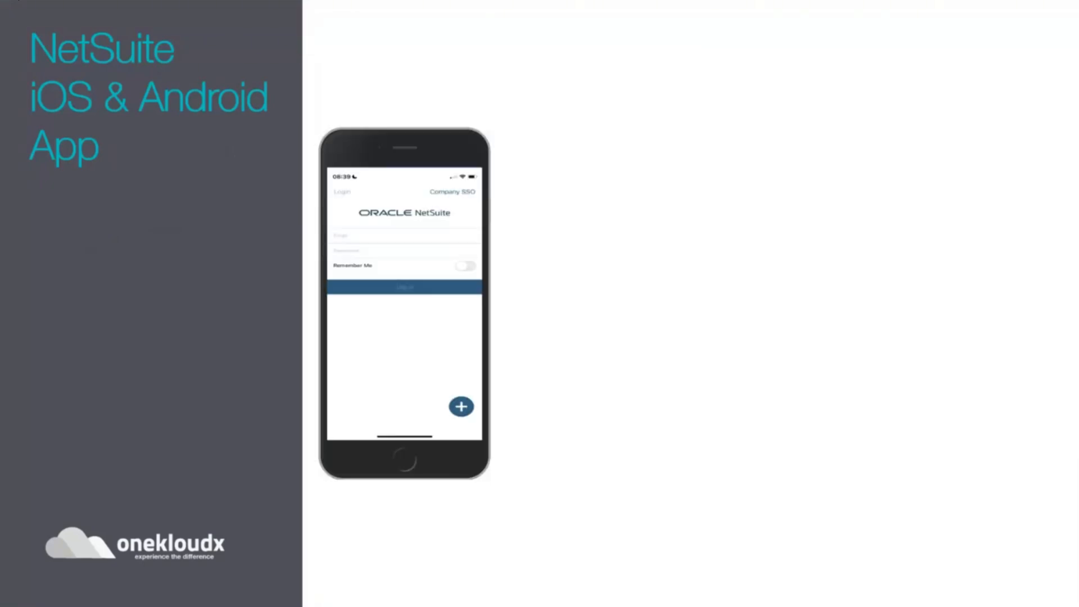